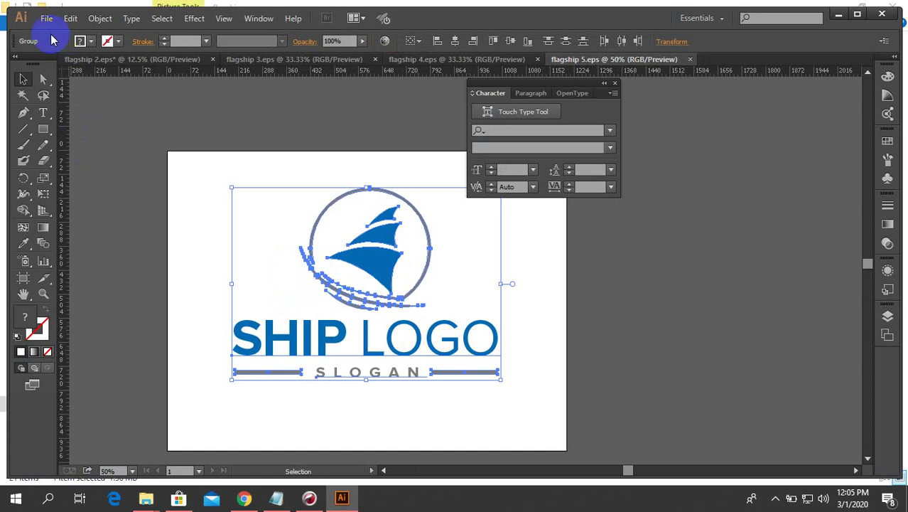
Step: Replace the existing logo in the flagship 2.eps document with the copied sailing ship logo
click(93, 59)
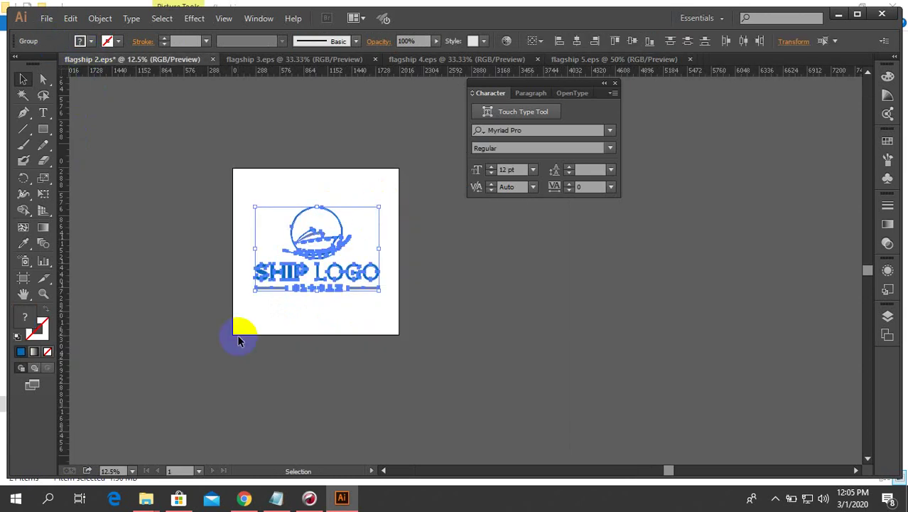
key(Delete)
key(ctrl+v)
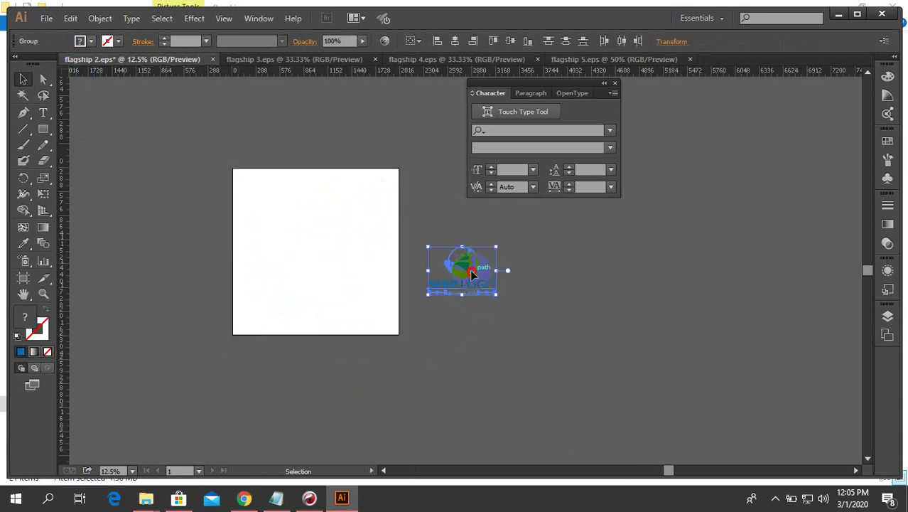
Step: Move the pasted ship logo onto the artboard, enlarge it to fill most of the width, and centre it
drag(472, 274, 385, 304)
scroll(337, 298, up, 3)
drag(331, 283, 310, 294)
scroll(355, 379, down, 2)
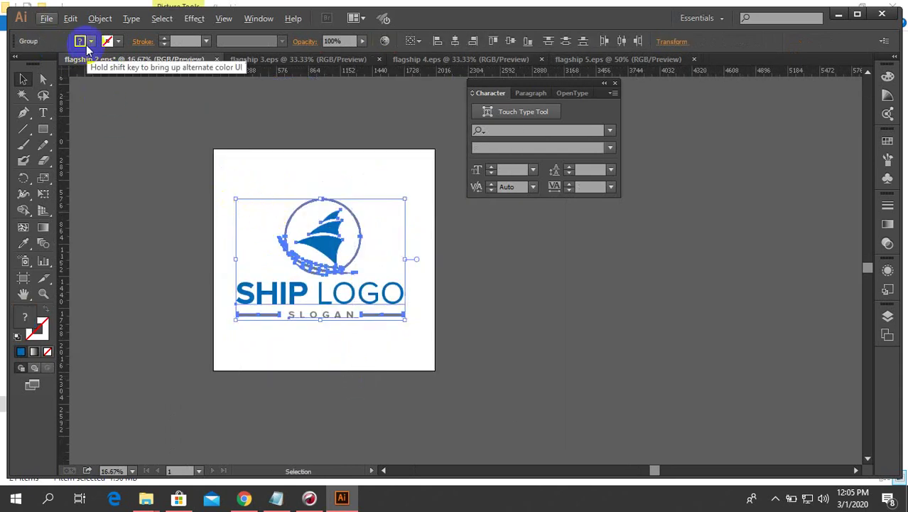
Step: Expand the ship logo's appearance, and expand its objects and fills
click(100, 19)
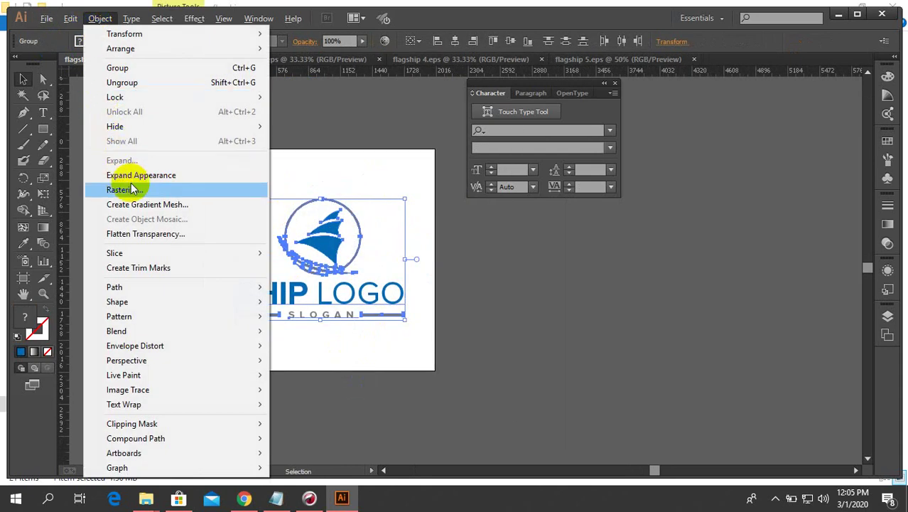
click(139, 176)
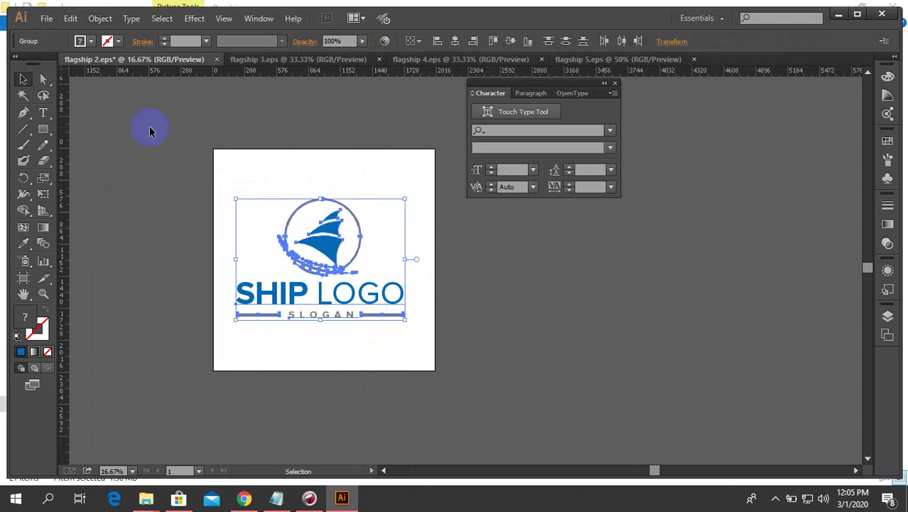
click(100, 19)
click(102, 156)
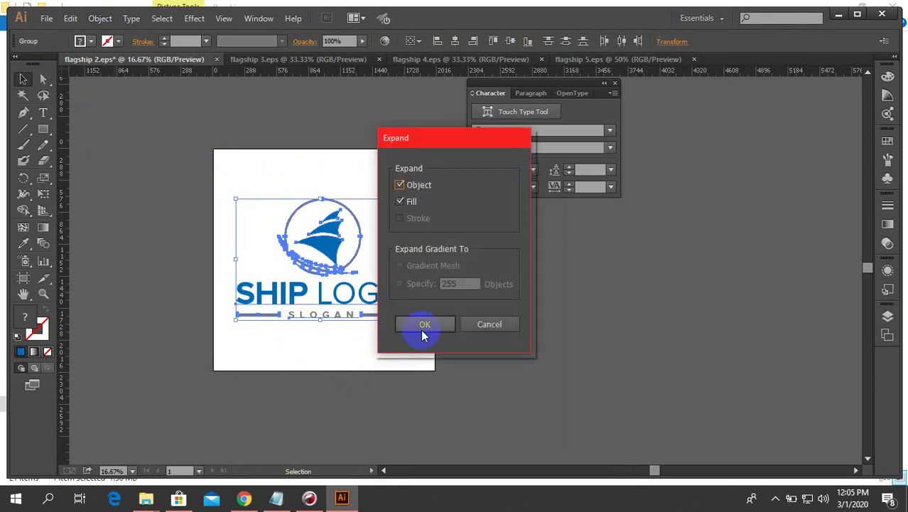
click(425, 324)
Step: Ungroup the expanded SHIP LOGO wordmark and slogan, and clear the selection
drag(405, 351, 382, 310)
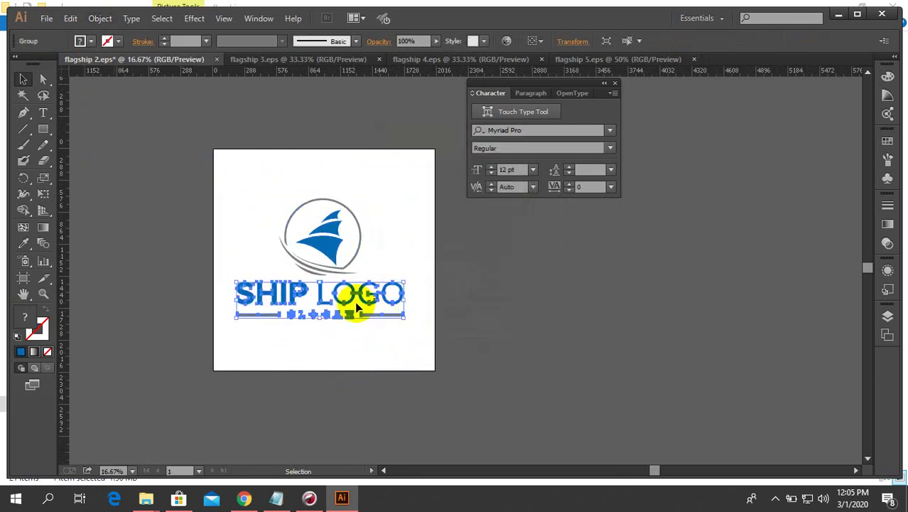
right_click(358, 307)
click(382, 377)
click(387, 361)
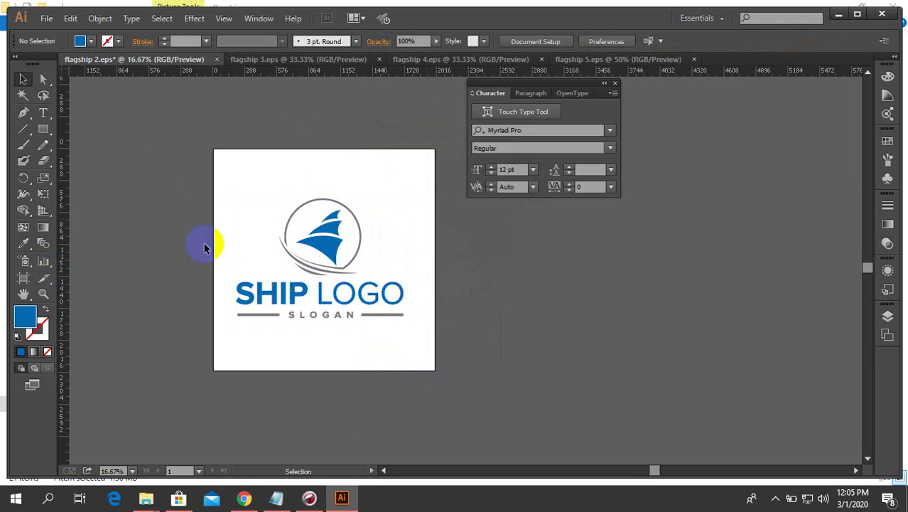
Step: Check the artboard's width and height with the Artboard tool
click(24, 278)
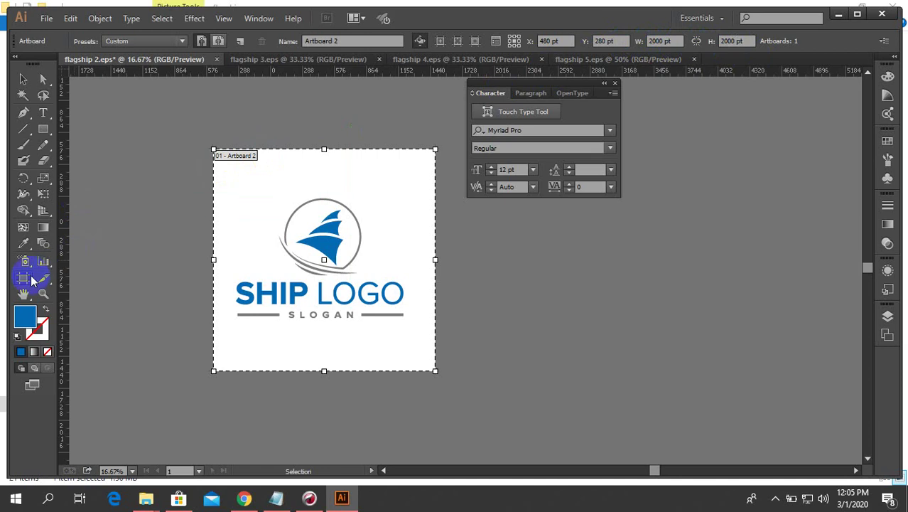
click(23, 79)
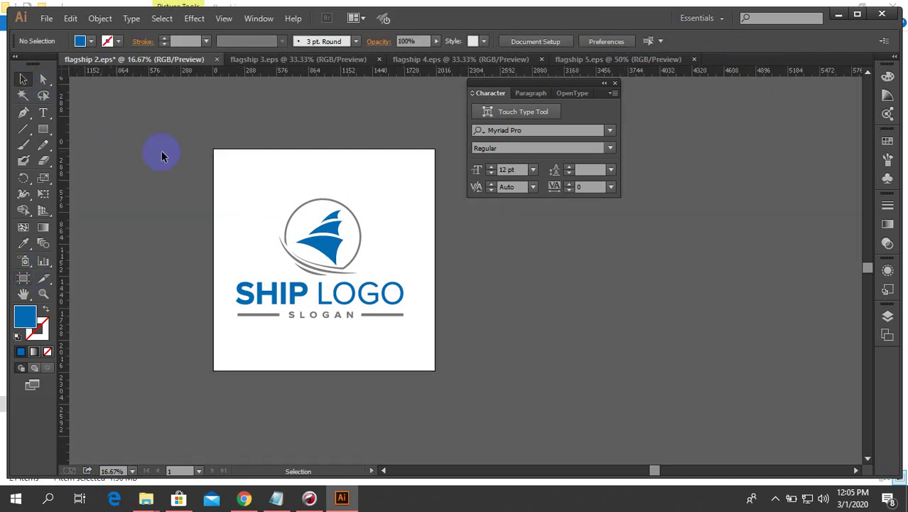
key(ctrl+minus)
scroll(448, 360, up, 1)
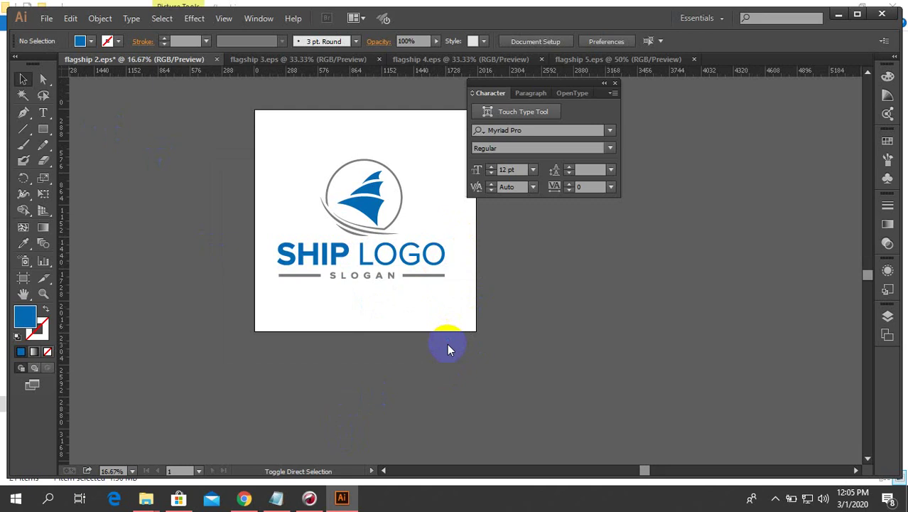
Step: Save the document as flagship 3 in Illustrator EPS format, using all artboards and the Illustrator 10 EPS version
key(ctrl+shift+s)
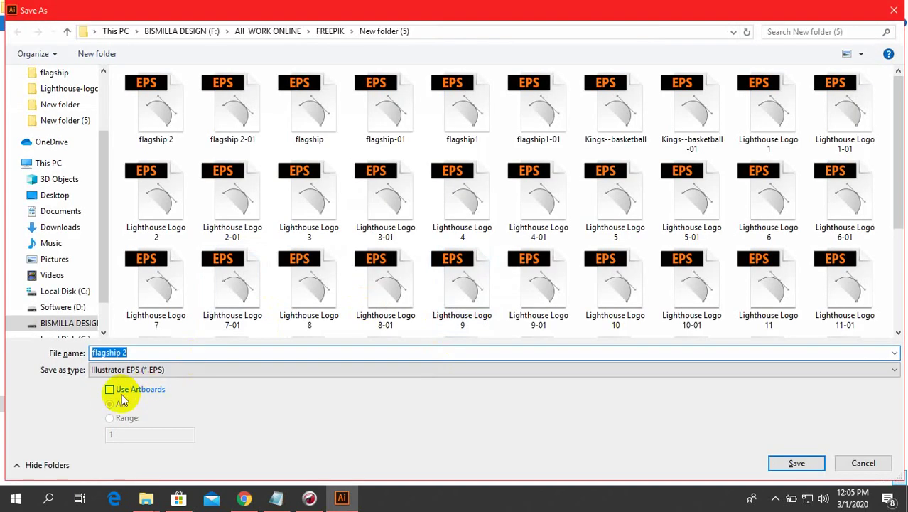
click(142, 352)
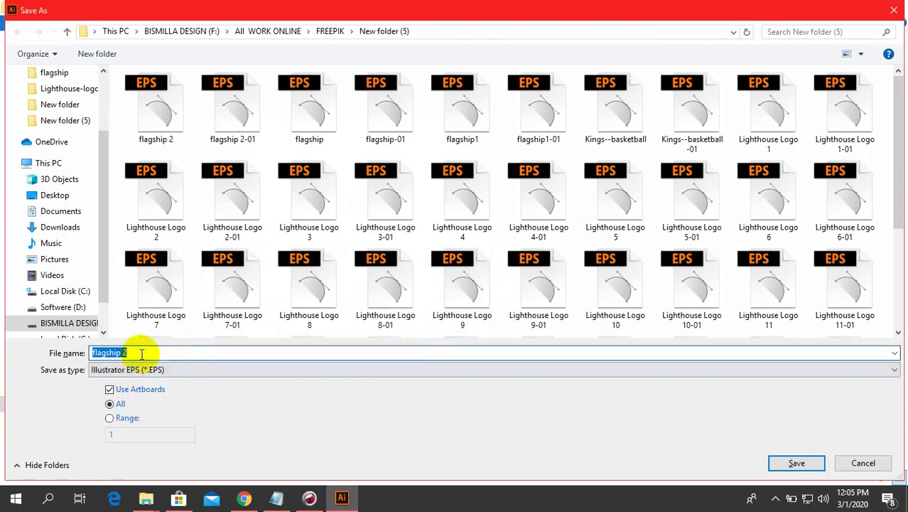
double_click(144, 352)
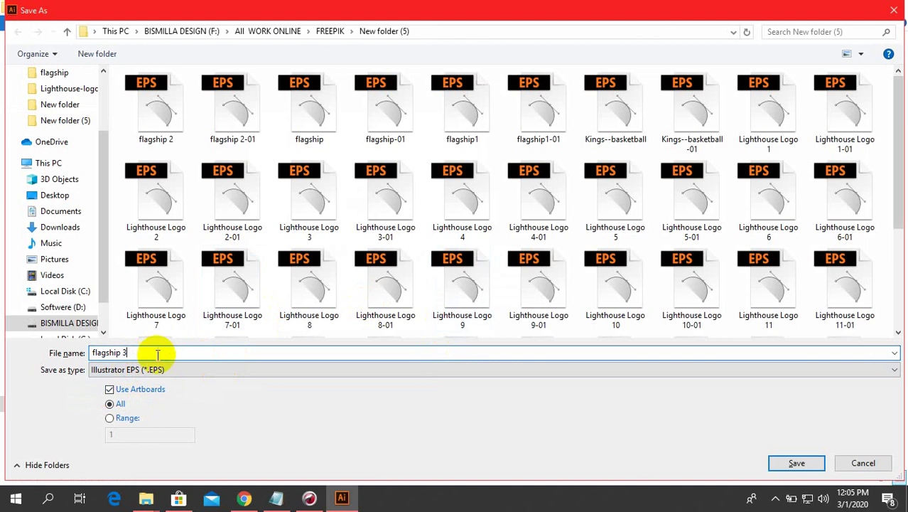
click(795, 463)
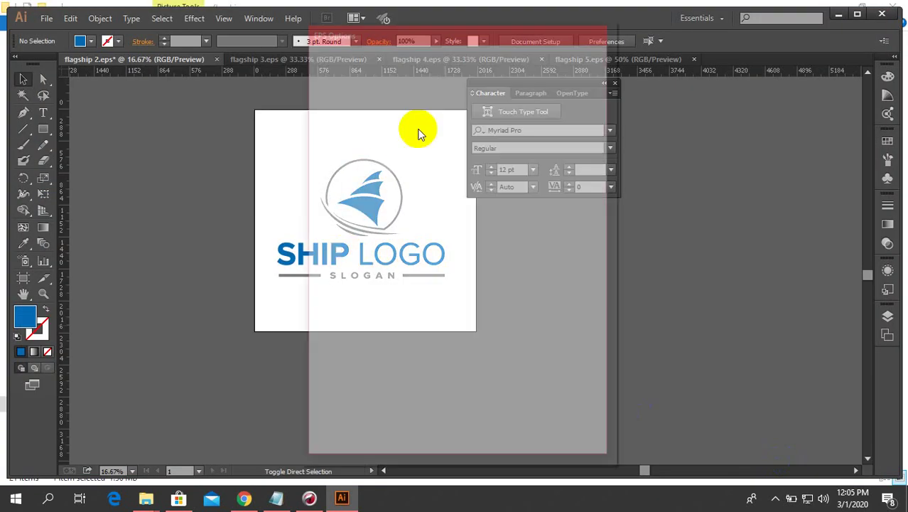
click(436, 62)
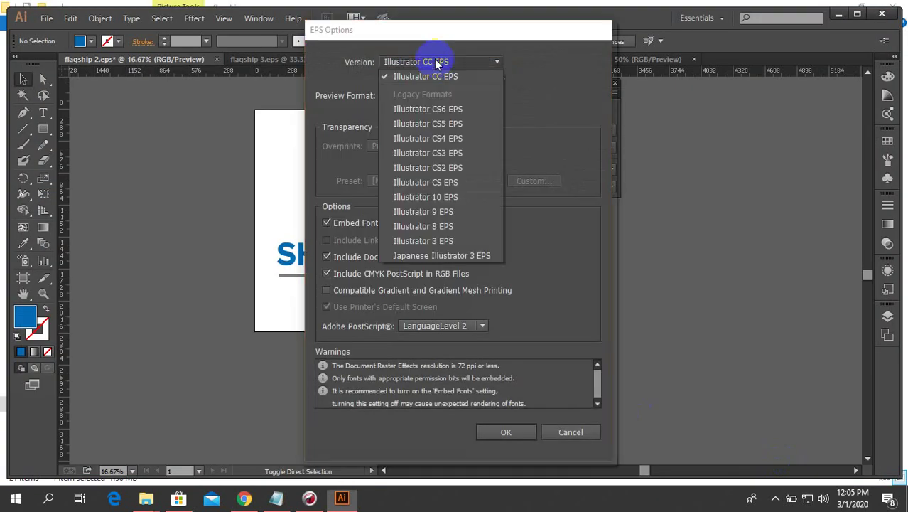
click(438, 199)
click(501, 421)
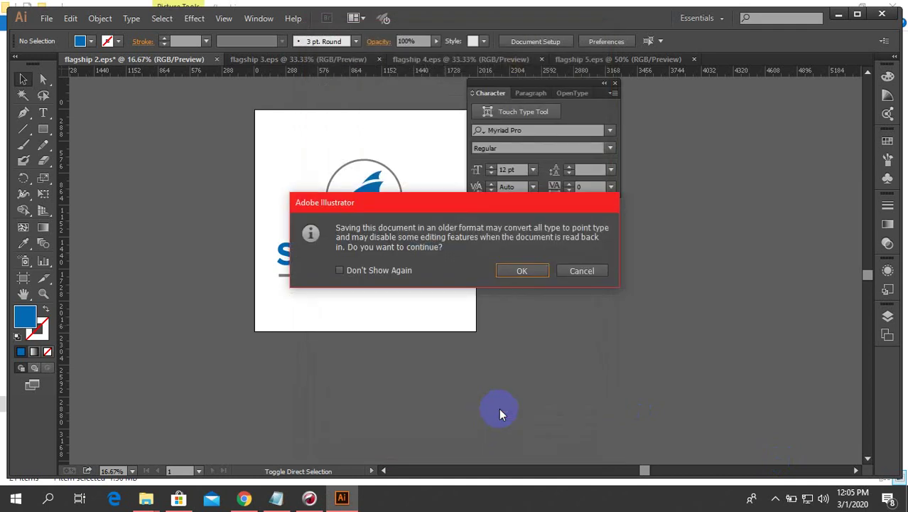
click(517, 271)
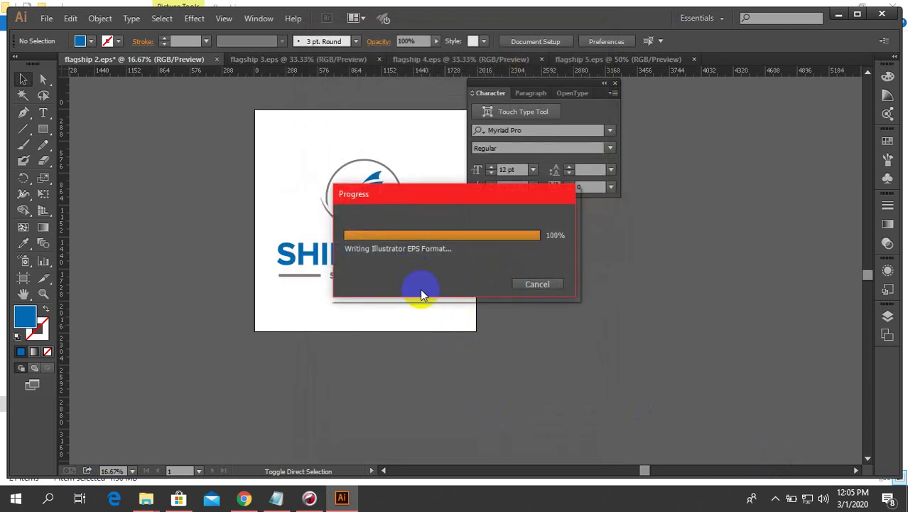
Step: Export the logo for web as a transparent PNG-24 at 4000 x 4000 px, named flagship-3, in the Ship Logo folder
key(ctrl+alt+shift+s)
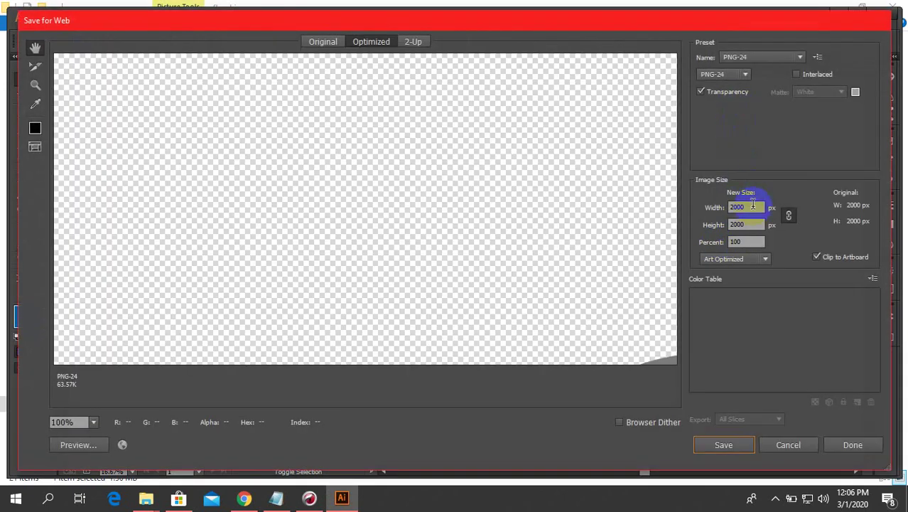
text(4000)
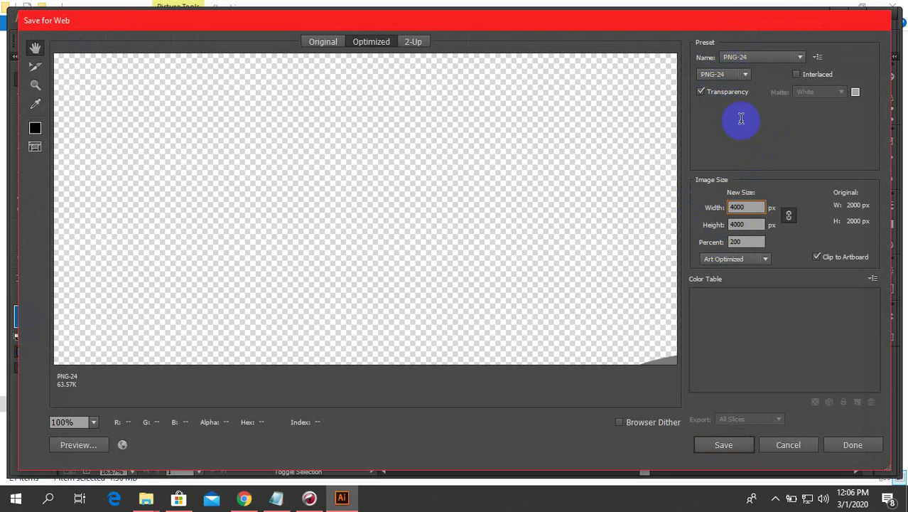
click(716, 446)
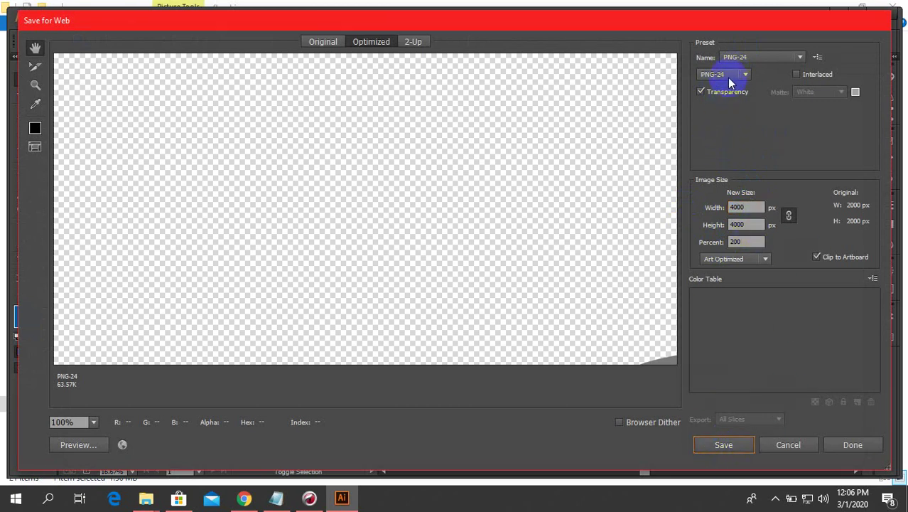
click(726, 447)
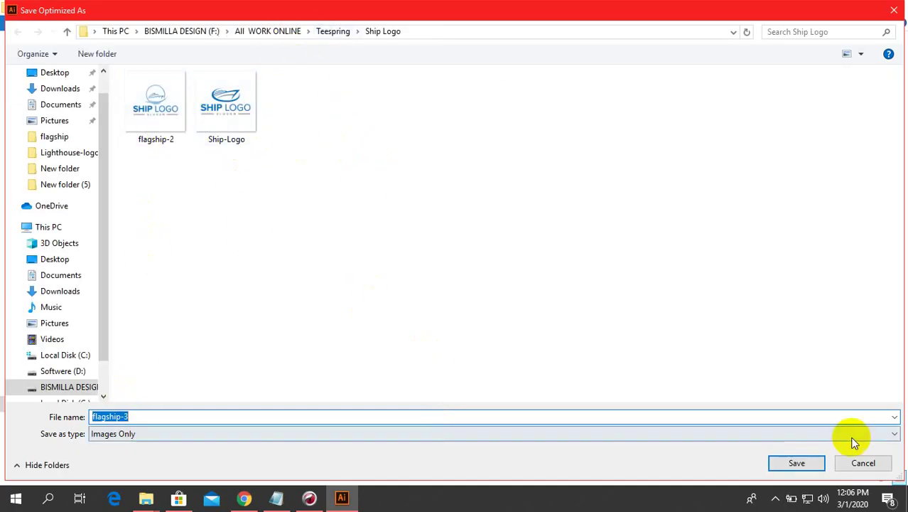
click(797, 463)
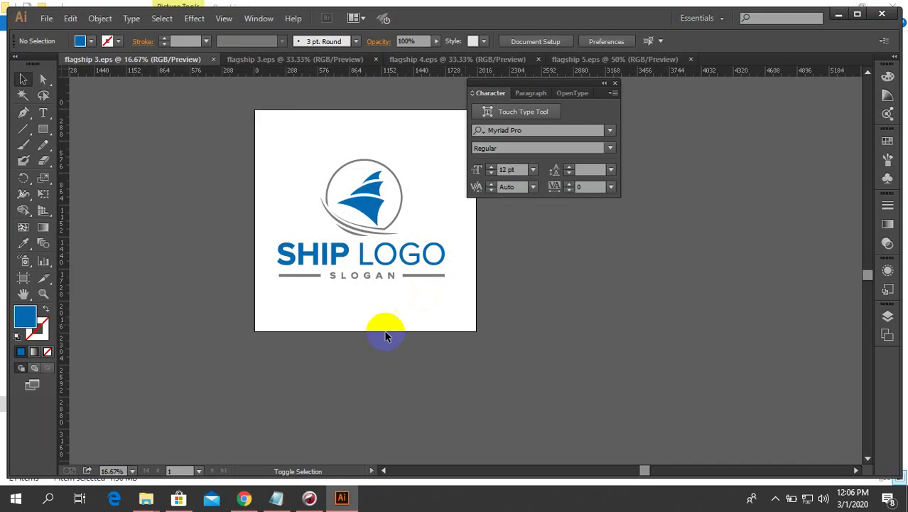
Step: Set up a second web export of the logo as a high-quality JPEG at 2000 x 2000 px
drag(386, 336, 415, 355)
key(ctrl+alt+shift+s)
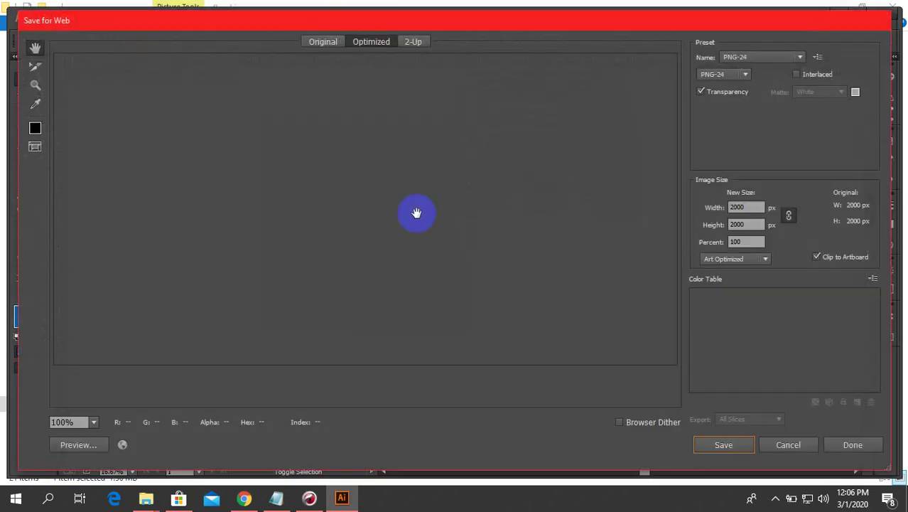
click(746, 75)
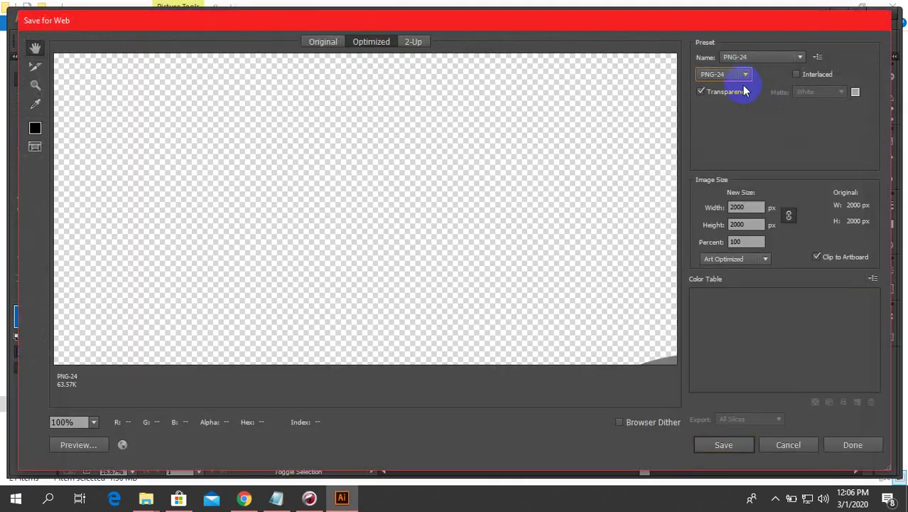
click(745, 75)
click(723, 105)
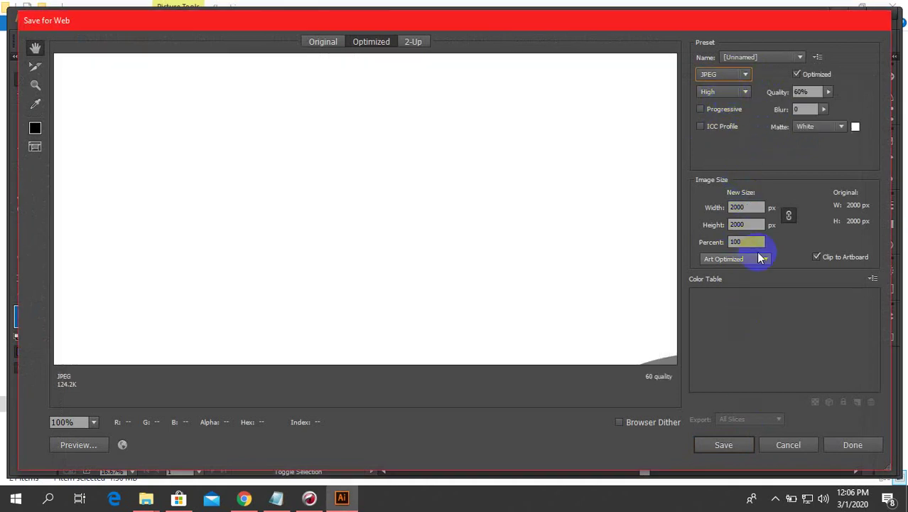
click(723, 445)
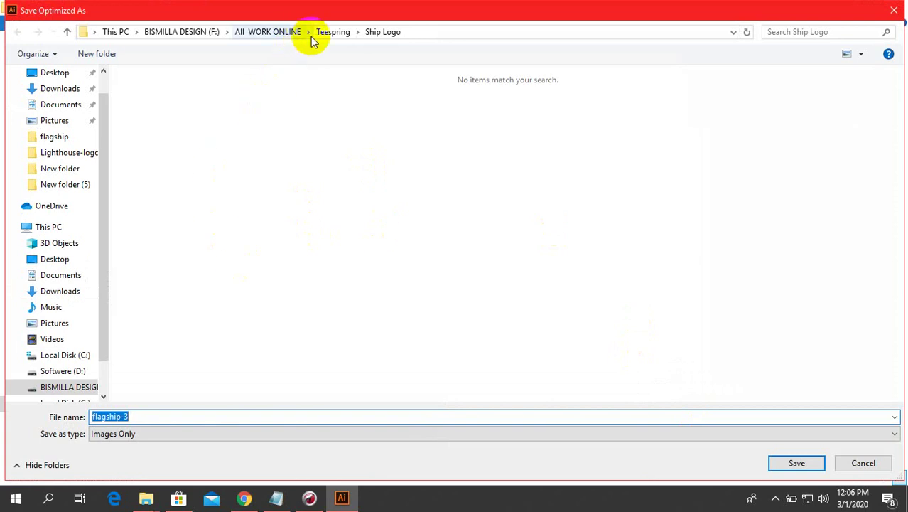
Step: Save the JPEG as flagship-3 in New folder (5) inside the FREEPIK folder
click(276, 32)
double_click(847, 91)
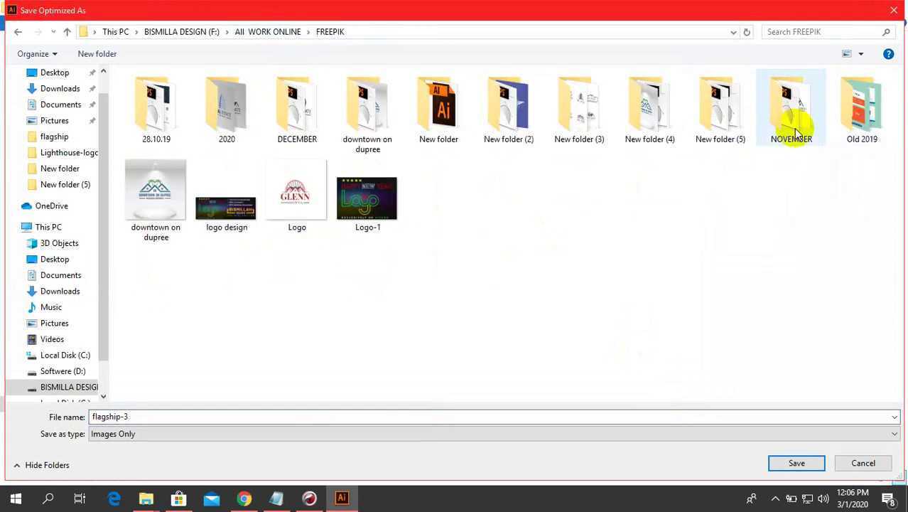
double_click(736, 130)
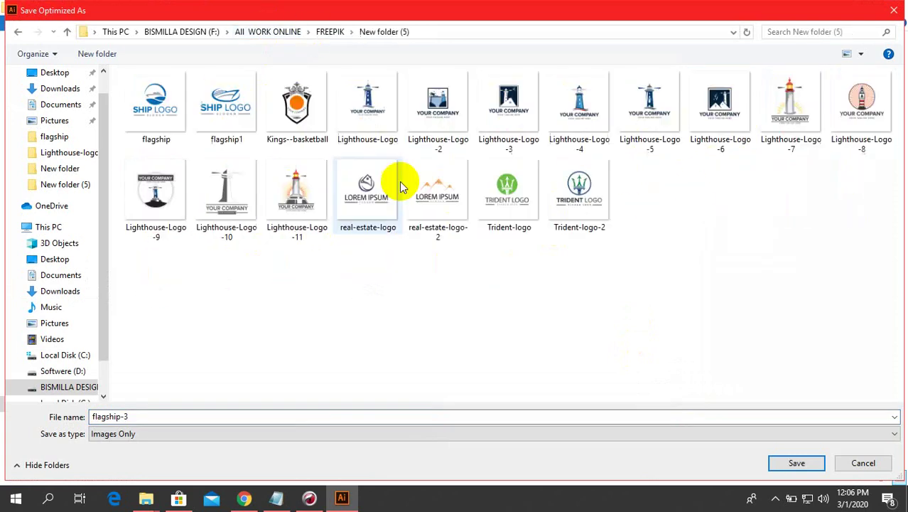
click(132, 416)
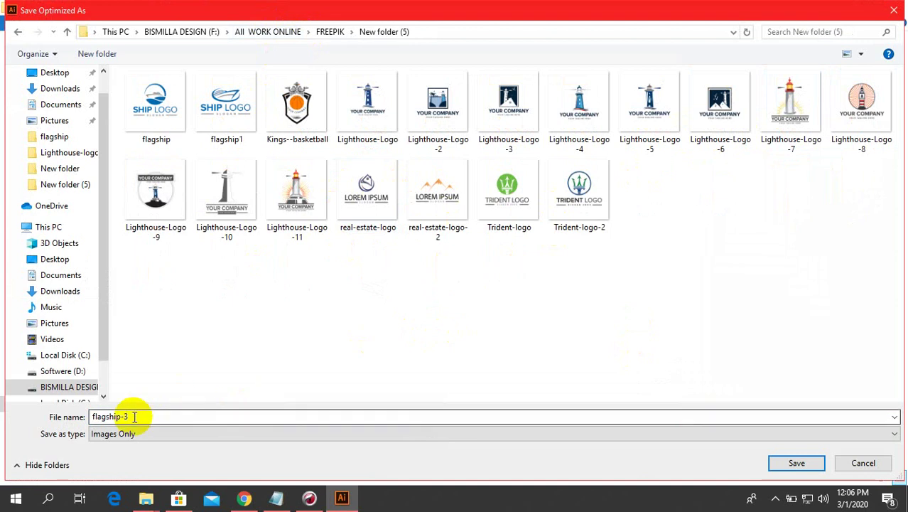
click(335, 355)
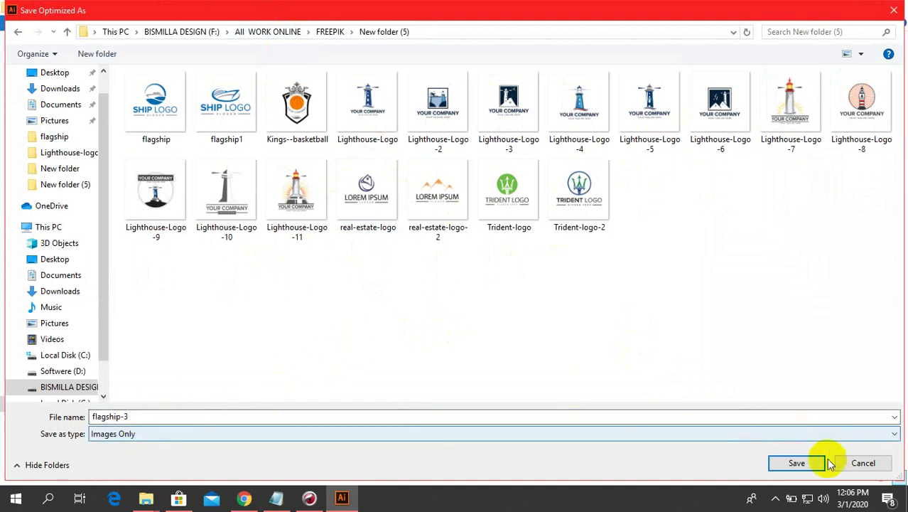
click(807, 462)
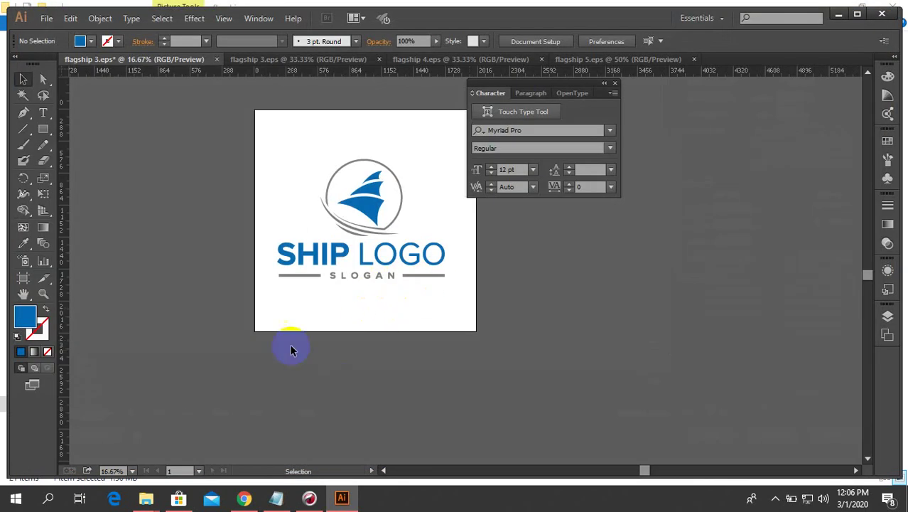
Step: Delete the whole ship logo from the flagship 3 artboard
drag(418, 304, 270, 148)
key(Delete)
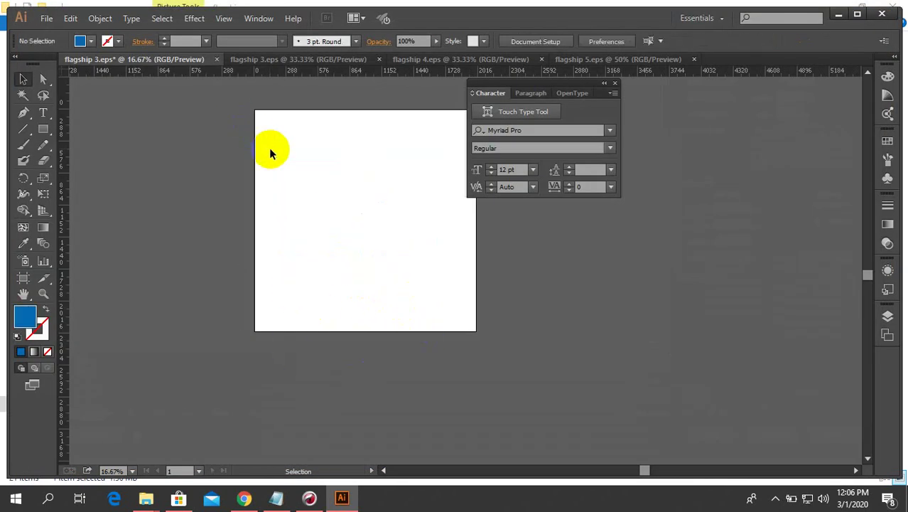
Step: Switch to the flagship folder in File Explorer and open the flagship 6 EPS file in Illustrator
mouse_move(146, 498)
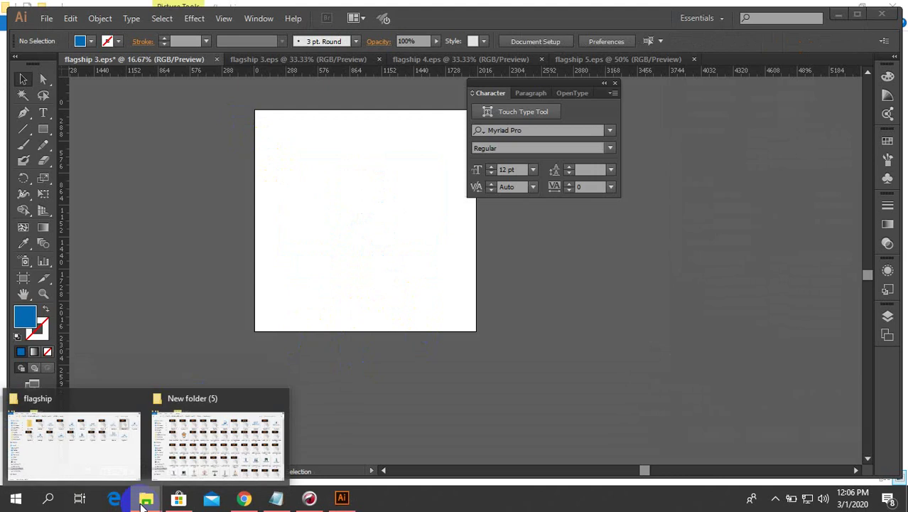
click(97, 450)
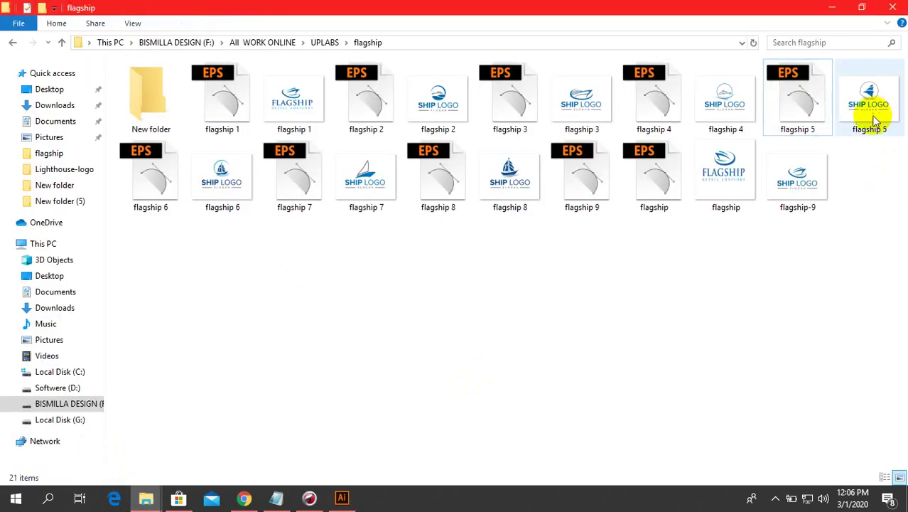
click(146, 199)
double_click(146, 199)
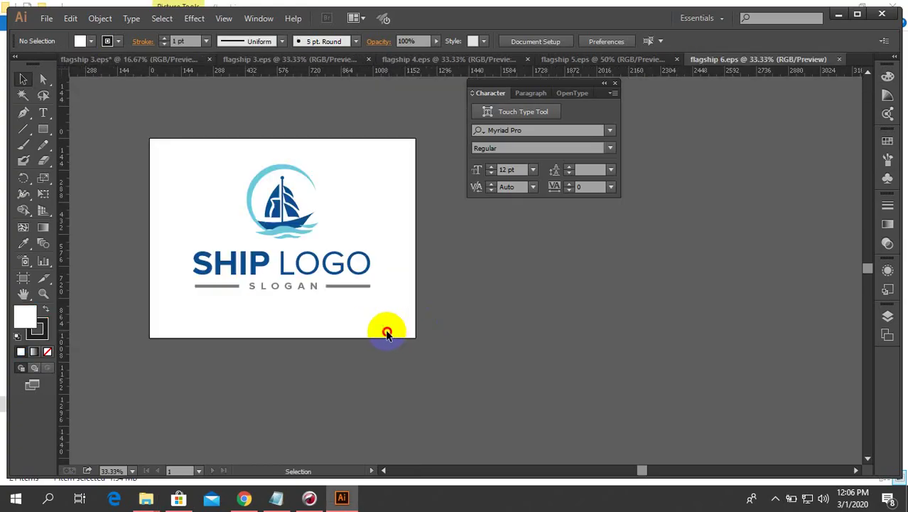
Step: Copy the entire flagship 6 logo onto the empty flagship 3 artboard, enlarged and centered to nearly fill its width
drag(386, 334, 203, 126)
drag(246, 203, 452, 298)
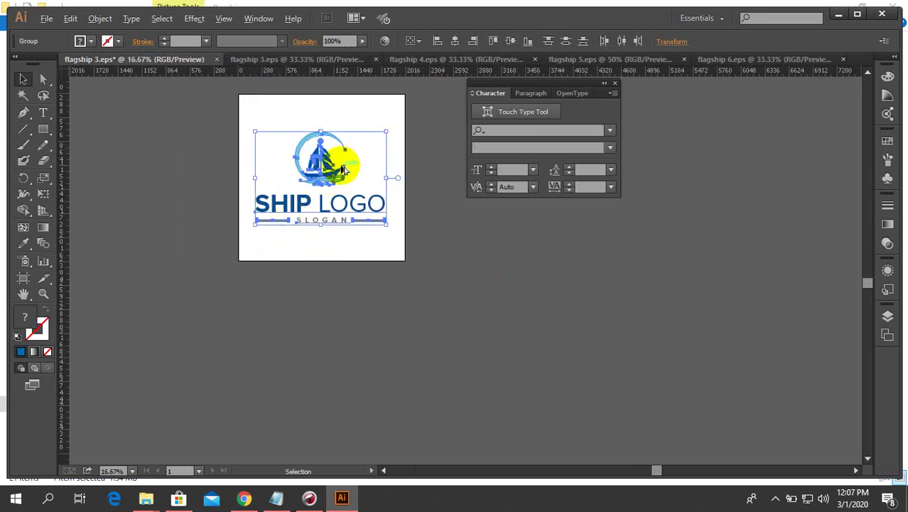
scroll(344, 157, up, 1)
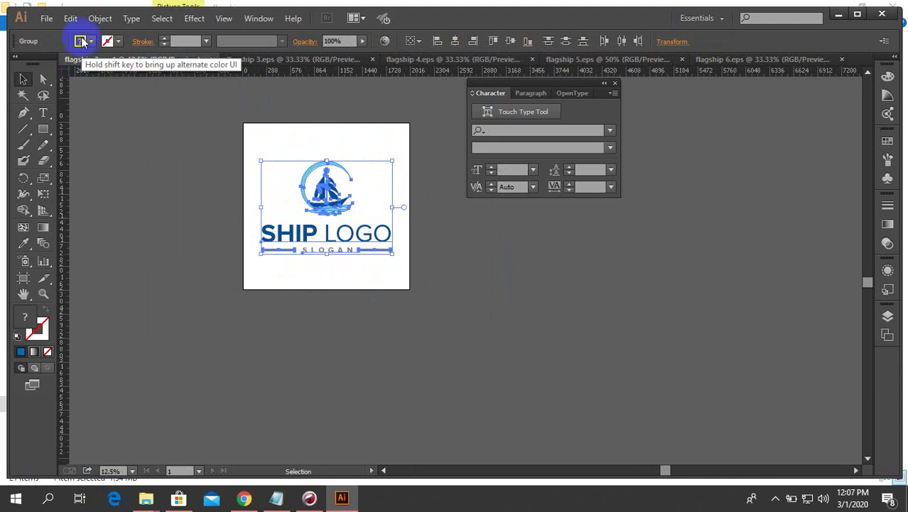
Step: Expand the complete ship logo, including the slogan text and its side lines, into plain shapes
click(100, 18)
click(118, 174)
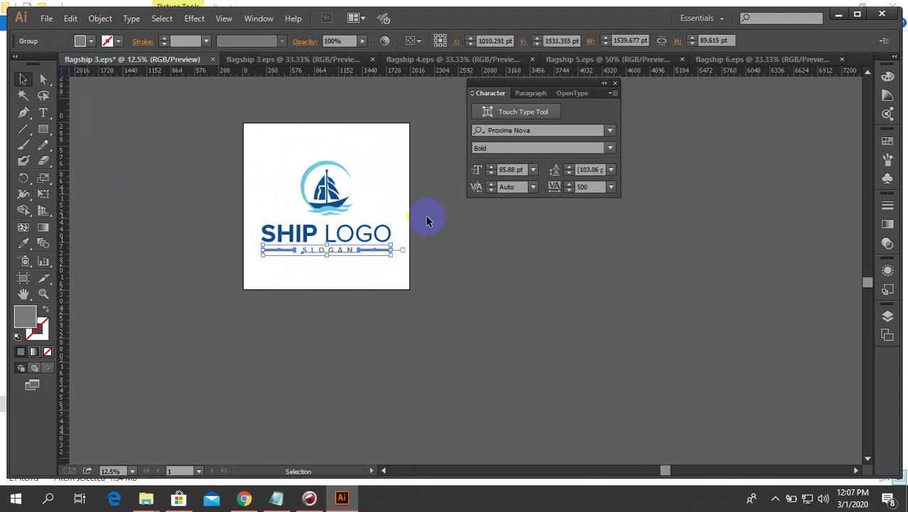
shift+click(297, 171)
click(100, 18)
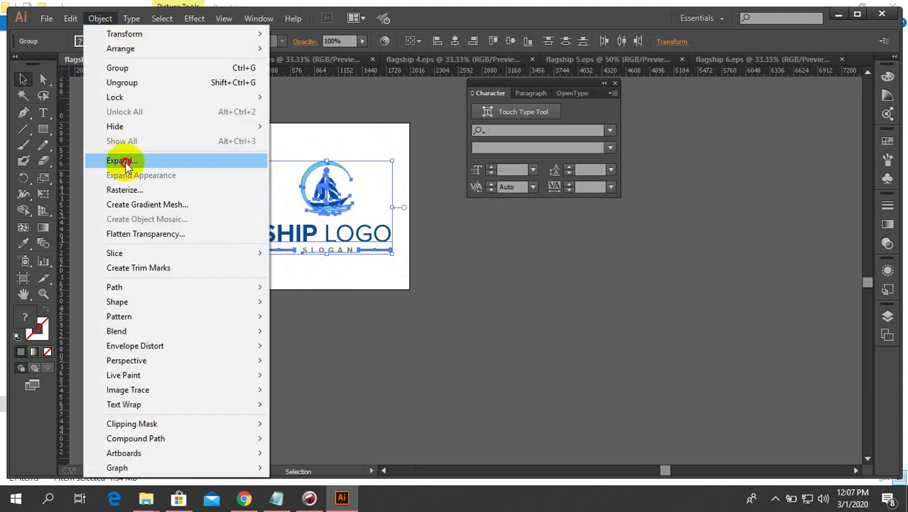
click(119, 160)
click(420, 323)
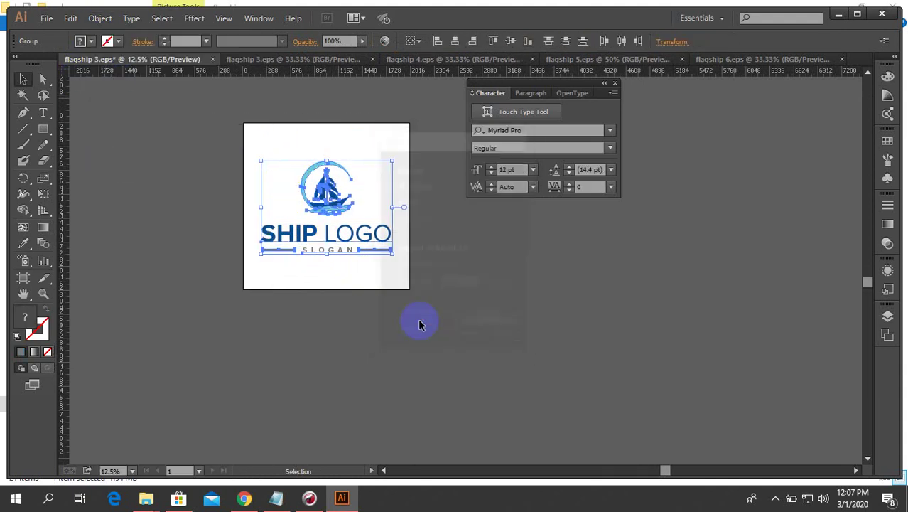
Step: Ungroup the pasted logo and its sailboat emblem, leaving nothing selected
click(359, 263)
drag(356, 259, 351, 286)
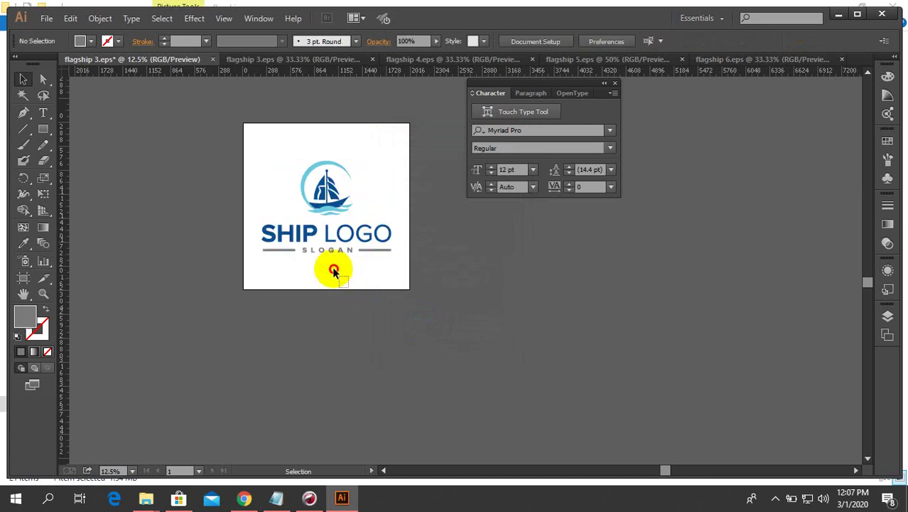
right_click(326, 237)
click(357, 312)
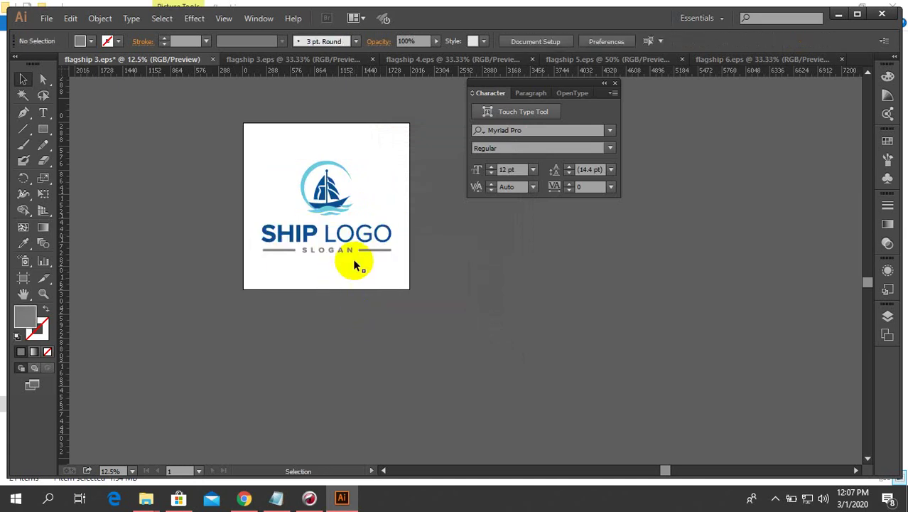
mouse_move(354, 264)
mouse_down()
mouse_move(349, 243)
mouse_move(345, 268)
mouse_up()
drag(329, 204, 329, 206)
right_click(329, 207)
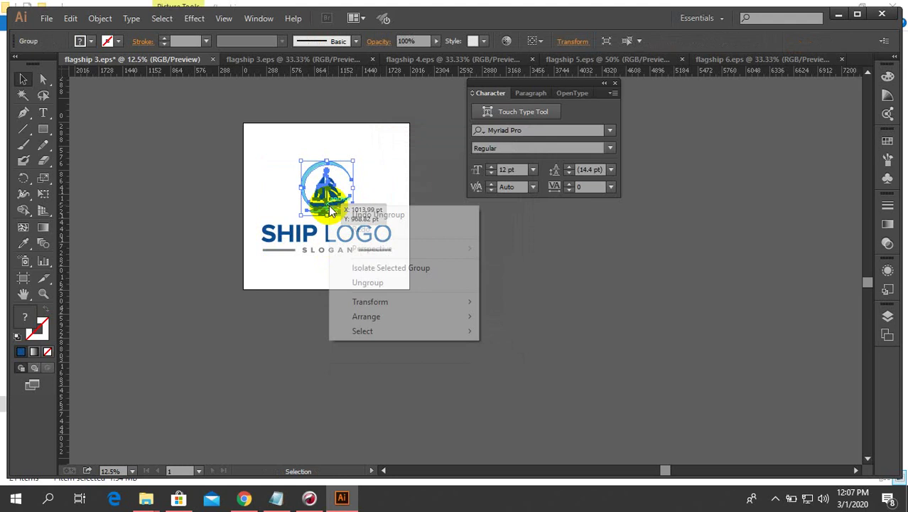
click(361, 283)
click(339, 194)
click(349, 239)
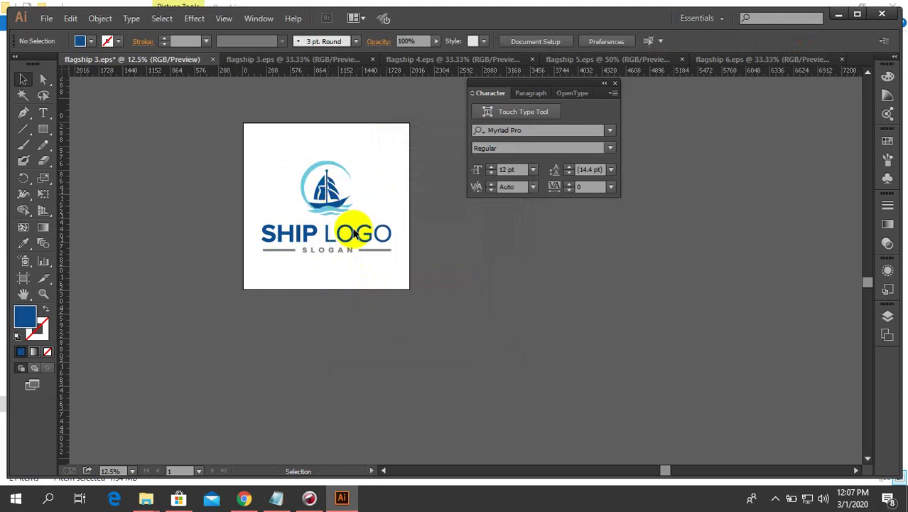
Step: Save the document as an Illustrator EPS named flagship 4 in New folder (5), using all artboards
key(ctrl+shift+s)
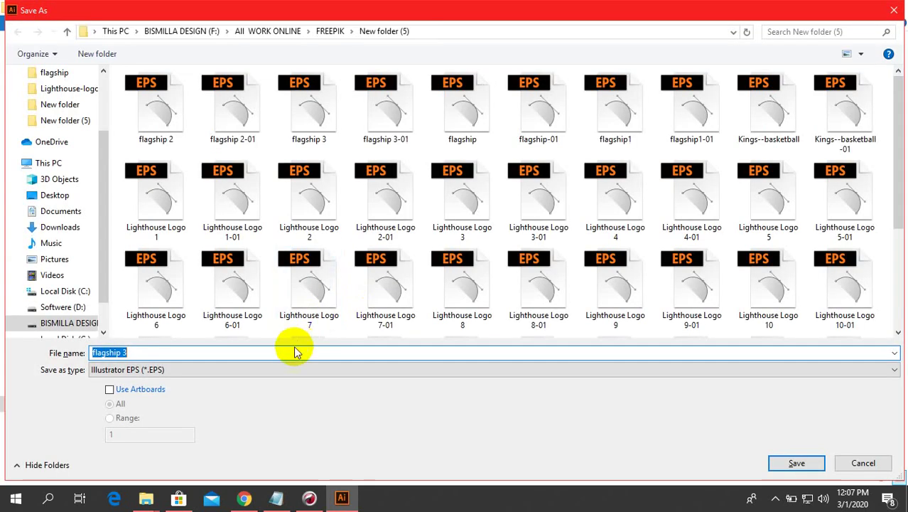
text(4)
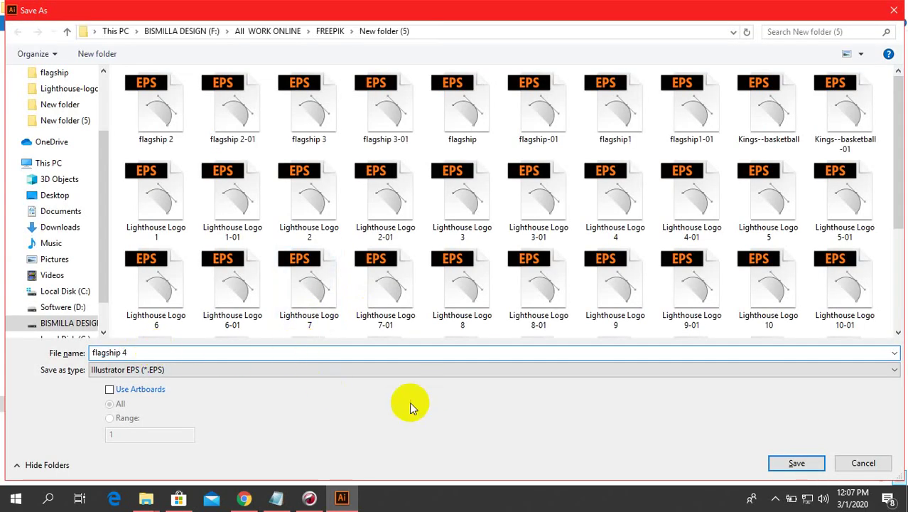
click(110, 389)
click(819, 455)
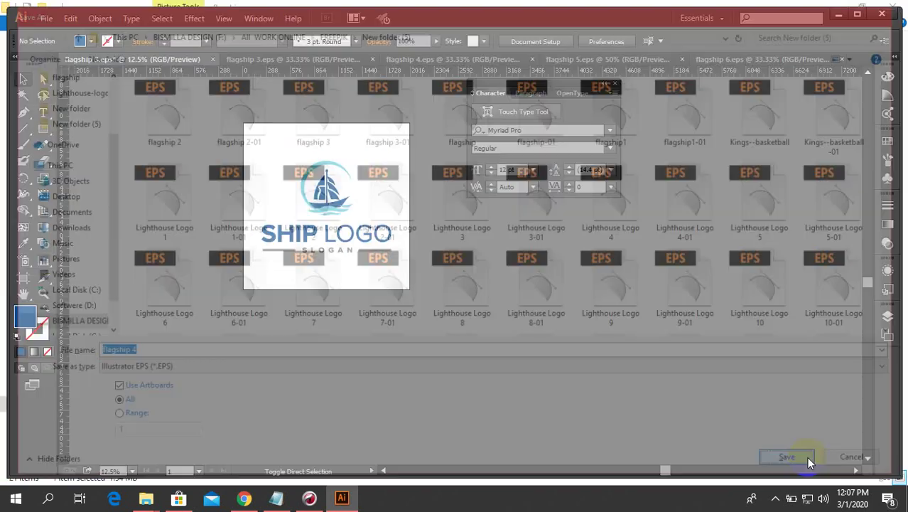
Step: Set the EPS version to Illustrator 10 EPS and complete the save in the older format
click(445, 65)
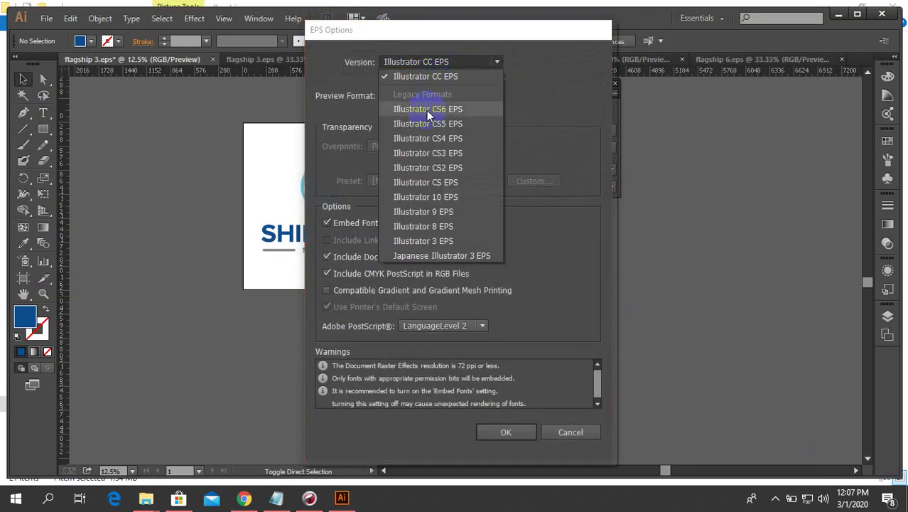
click(442, 182)
click(392, 62)
click(439, 198)
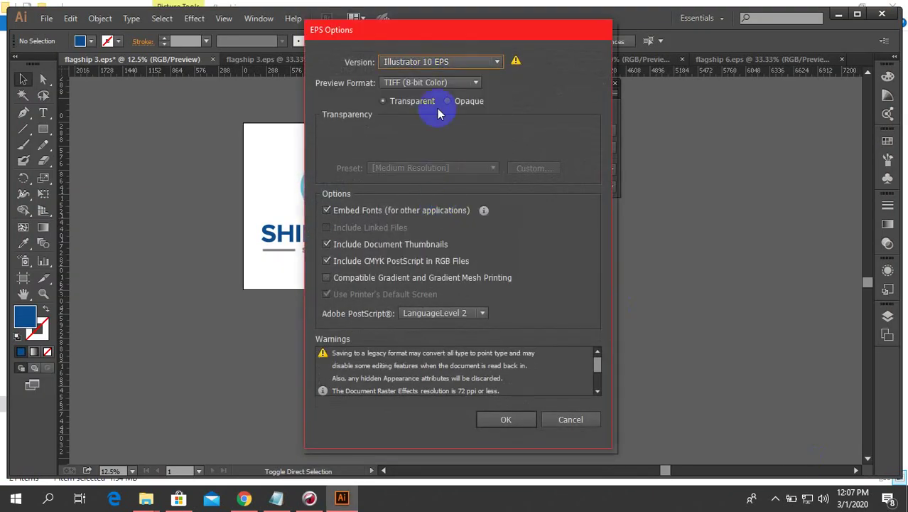
click(515, 418)
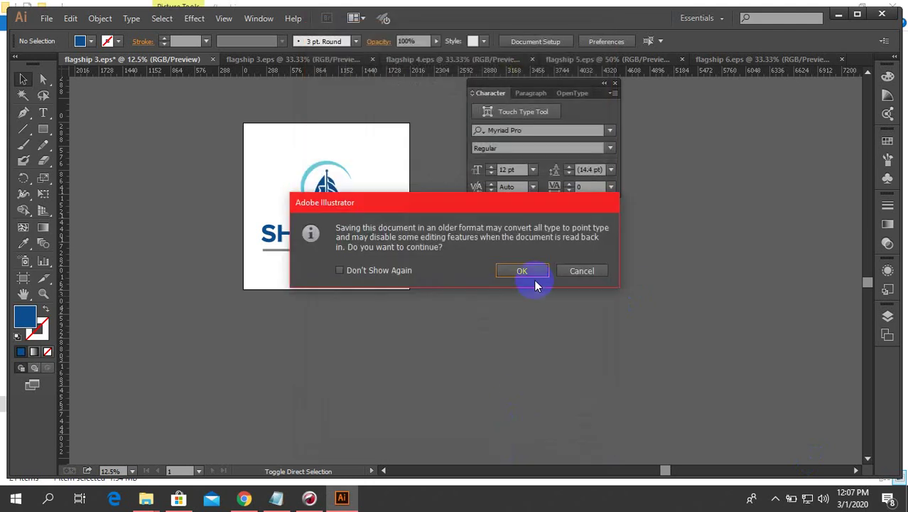
click(526, 277)
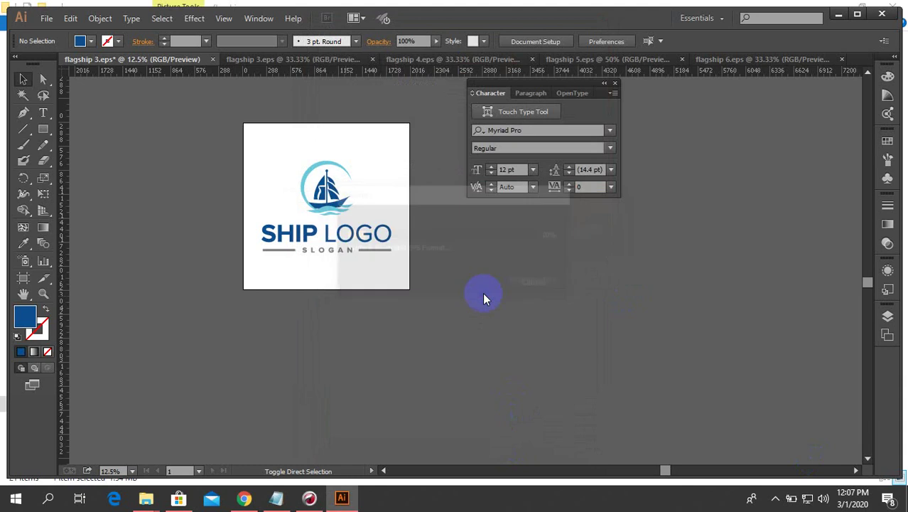
Step: Export the logo for web as a high-quality 2000 x 2000 px JPEG named flagship-4 in New folder (5)
key(ctrl+alt+shift+s)
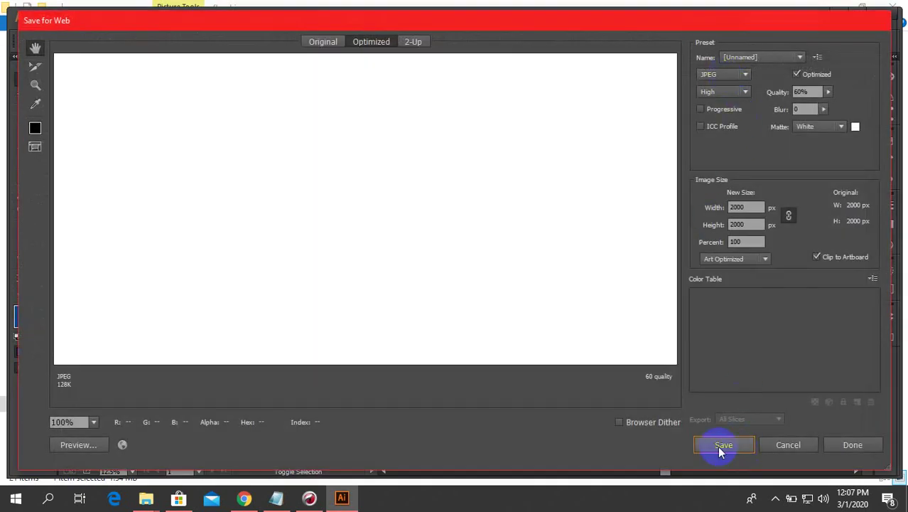
click(722, 442)
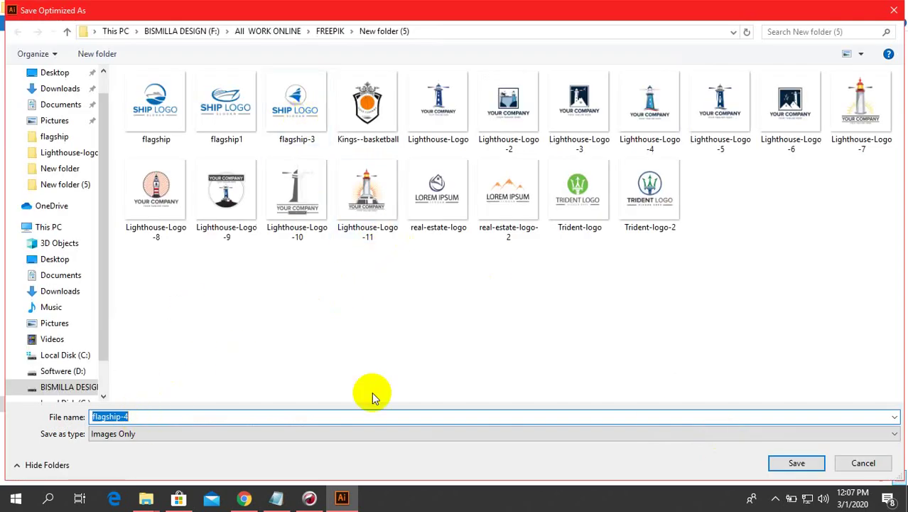
click(782, 461)
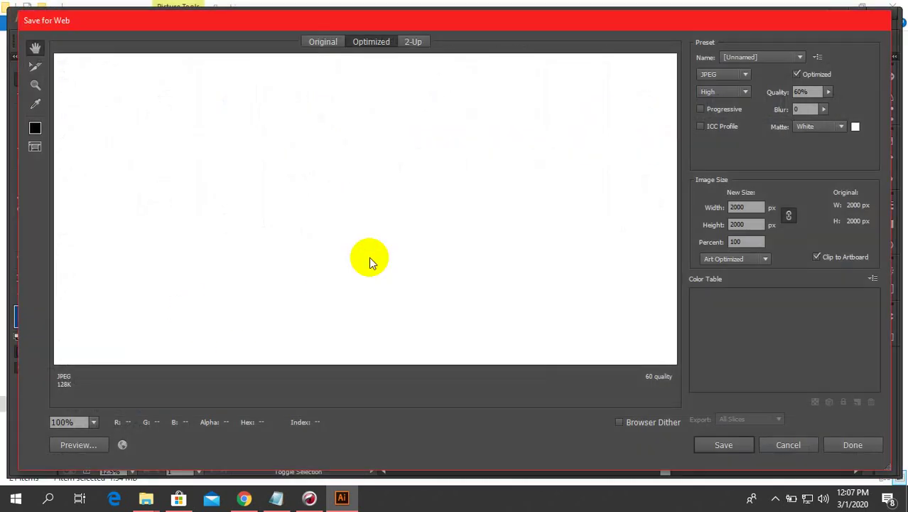
Step: Set up a second web export as a PNG-24 with transparency at 4000 x 4000 px
key(ctrl+alt+shift+s)
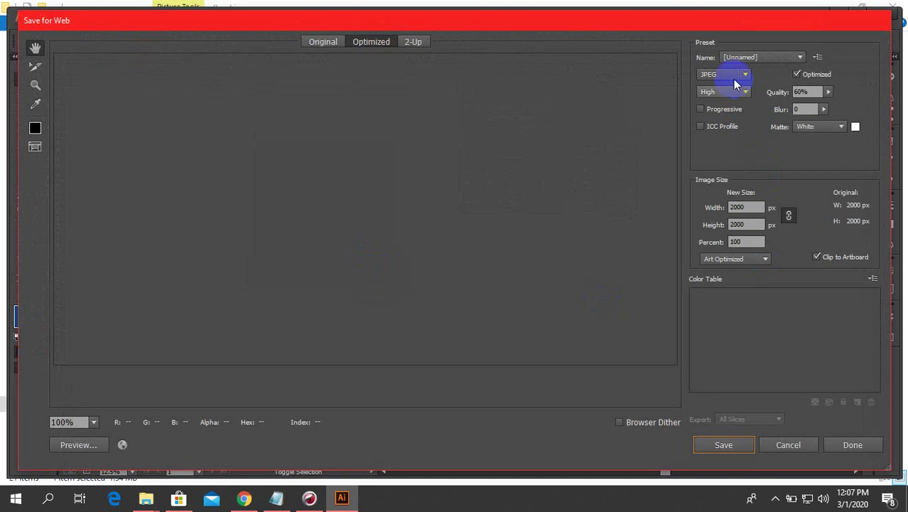
click(741, 75)
click(723, 134)
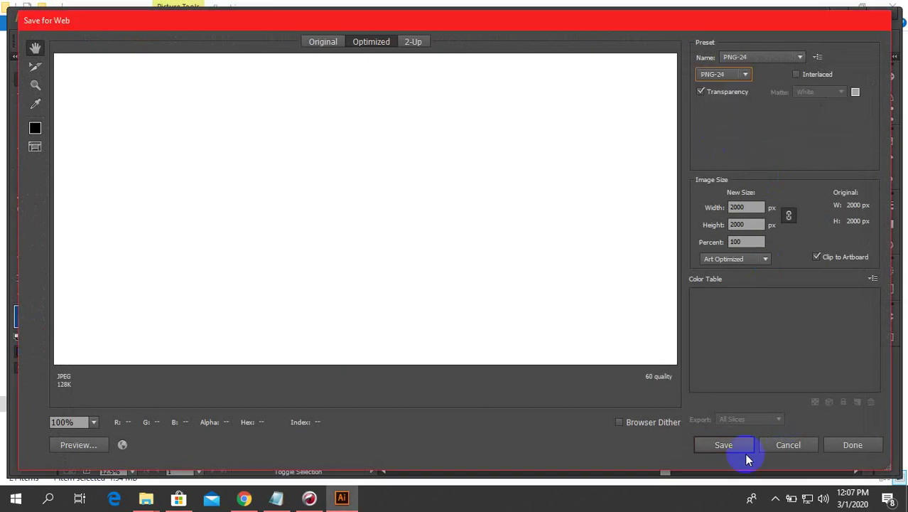
click(745, 206)
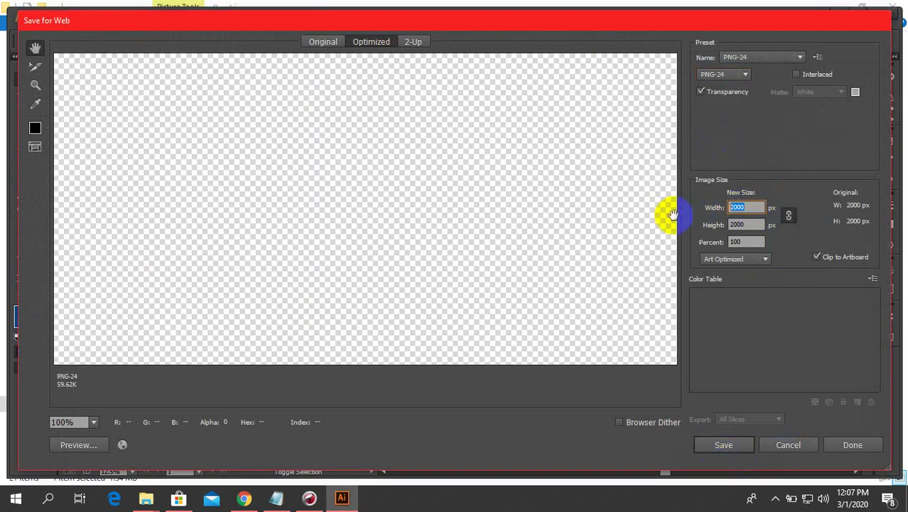
click(724, 444)
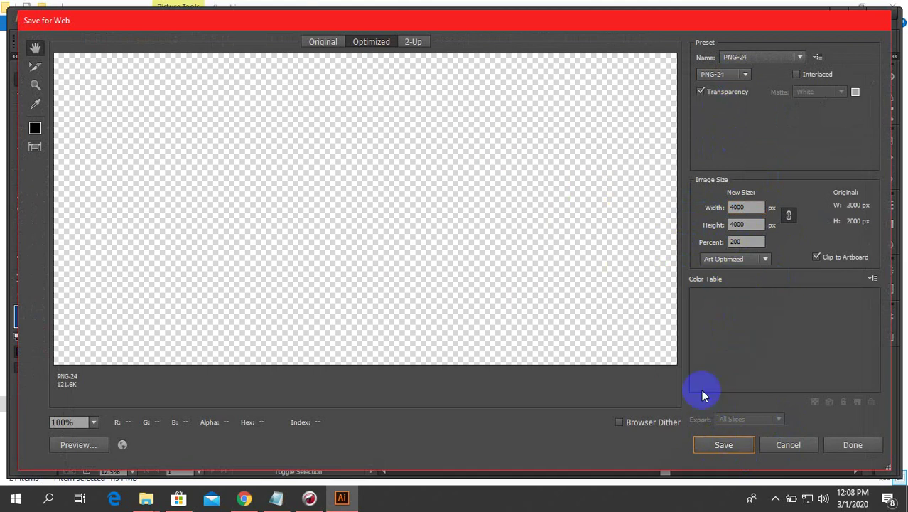
Step: Save the PNG as flagship-4 in the Ship Logo folder inside the Teespring folder
click(722, 444)
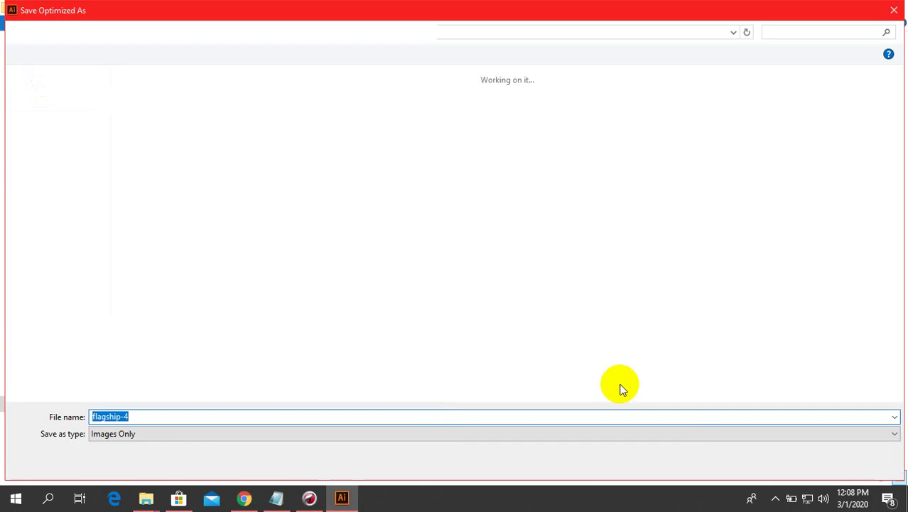
click(267, 31)
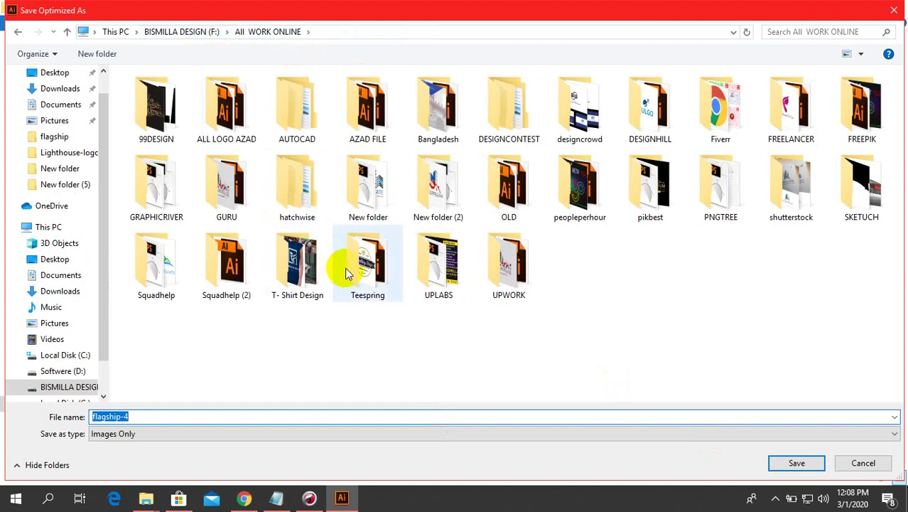
double_click(363, 261)
double_click(174, 188)
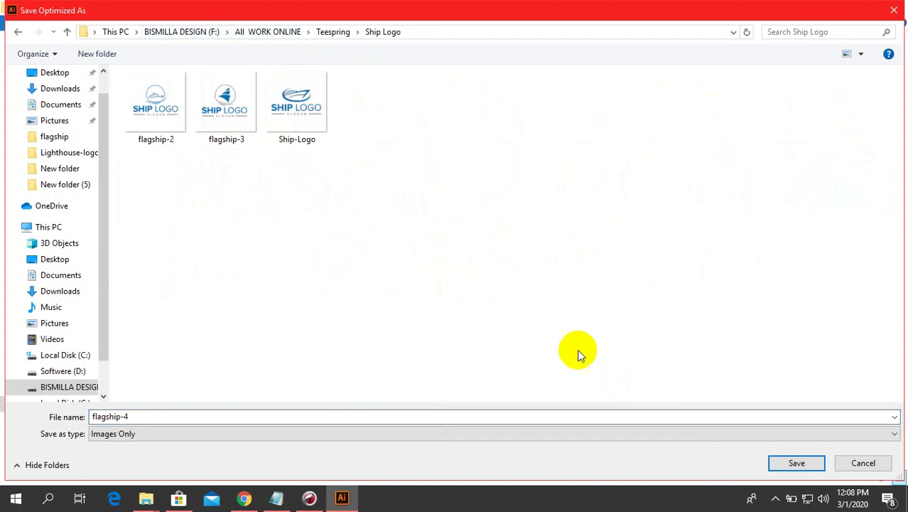
click(778, 463)
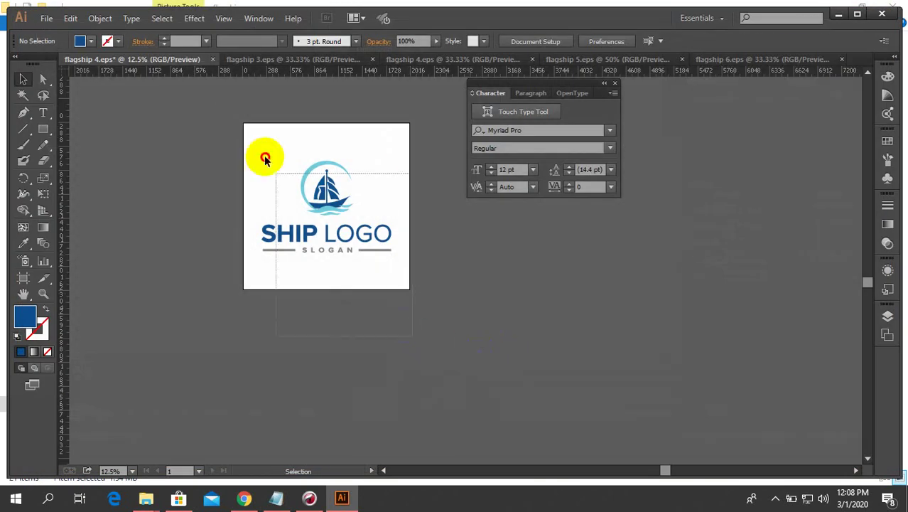
Step: Delete the whole logo from the flagship 4 artboard and open the flagship 7 EPS from the flagship folder
click(265, 159)
key(Delete)
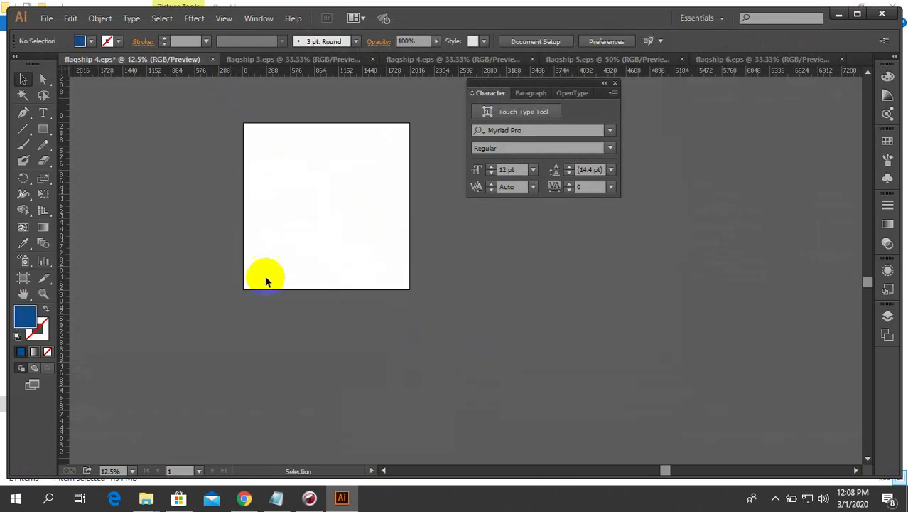
click(147, 499)
click(97, 430)
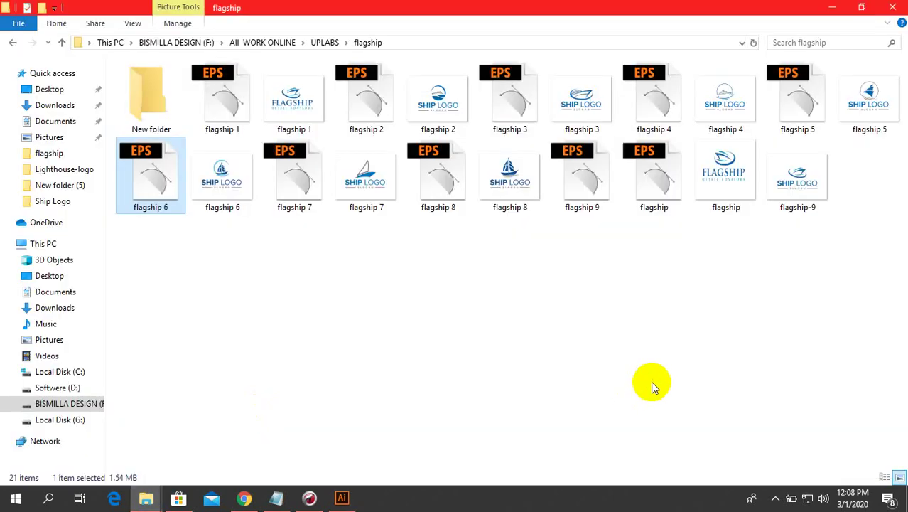
double_click(270, 186)
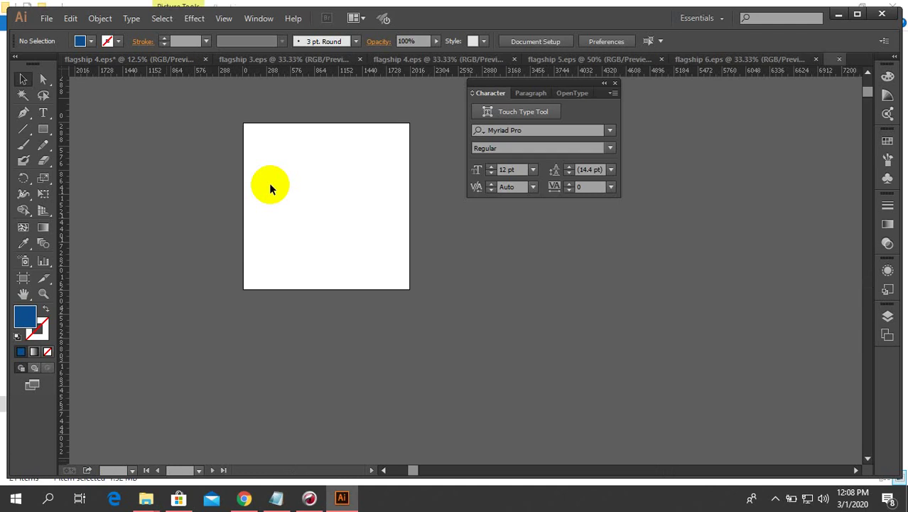
Step: Copy the complete flagship 7 logo and paste it into the square-artboard flagship 4 document
key(ctrl+a)
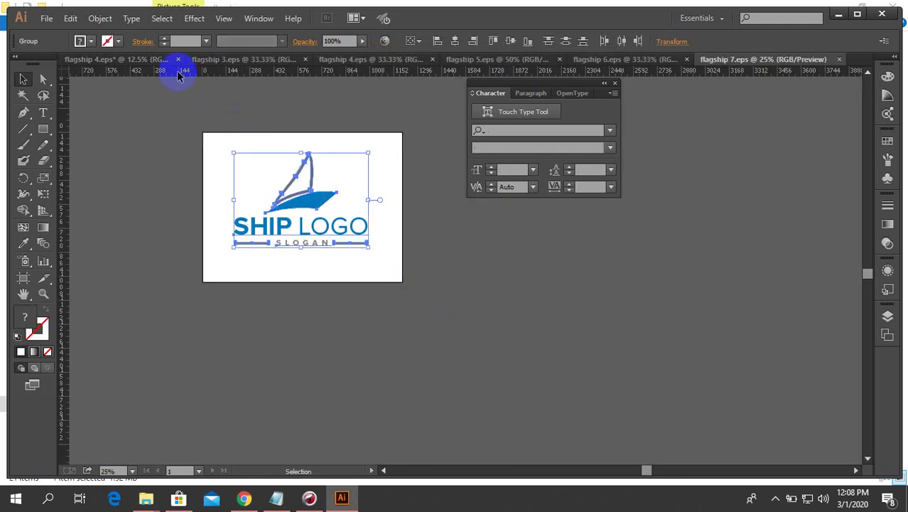
click(141, 58)
key(ctrl+v)
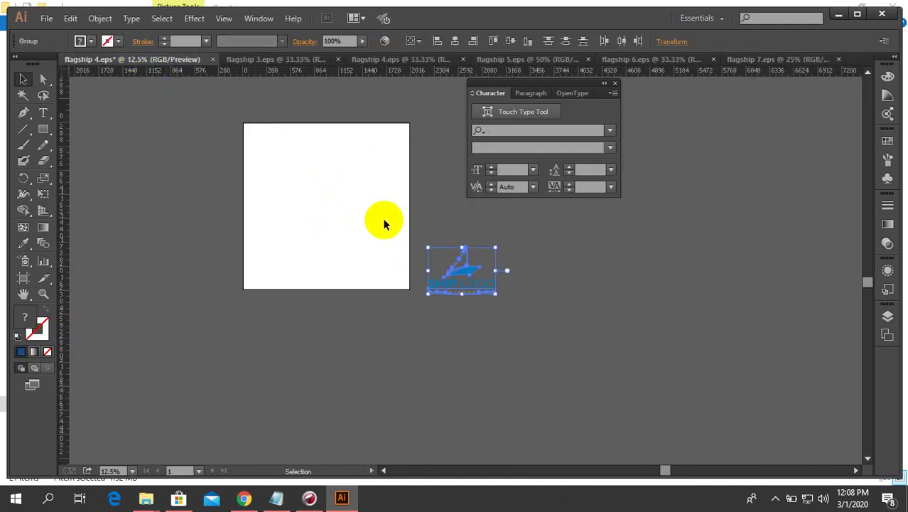
Step: Move the pasted ship logo onto the artboard, enlarge it to about 1300 pt wide and place it around the artboard's centre
drag(468, 281, 382, 264)
key(ctrl+z)
key(ctrl+z)
key(ctrl+z)
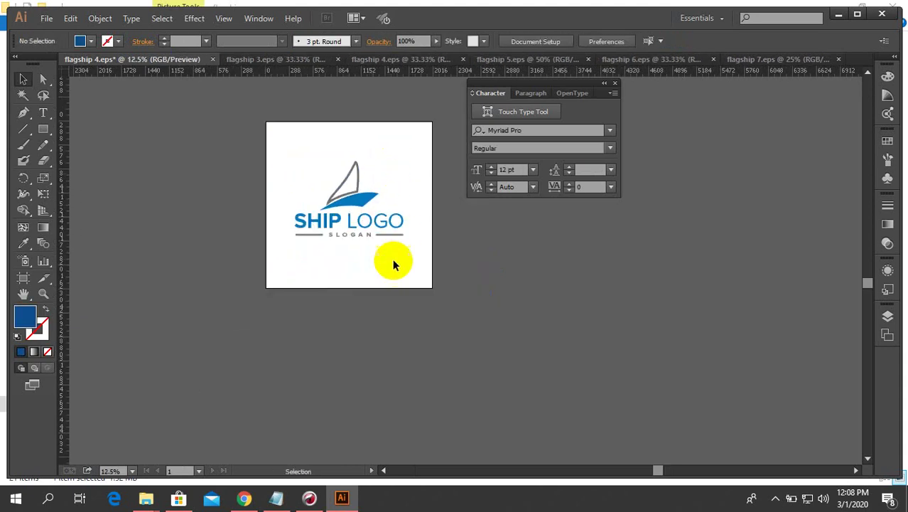
drag(393, 263, 306, 138)
scroll(323, 171, up, 1)
drag(356, 200, 348, 215)
key(ctrl+shift+a)
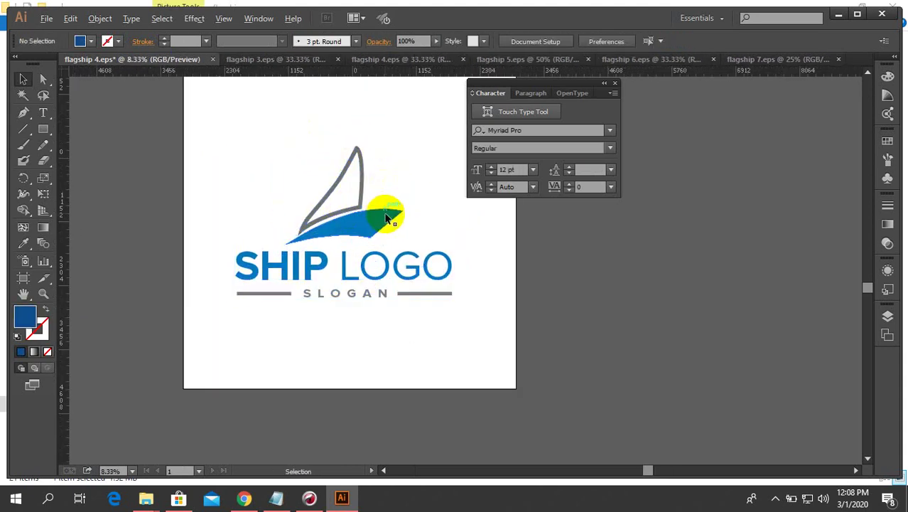
scroll(400, 280, down, 3)
Step: Save the document as flagship 5 in New folder (5), using all artboards and the Illustrator 10 EPS version
key(ctrl+shift+s)
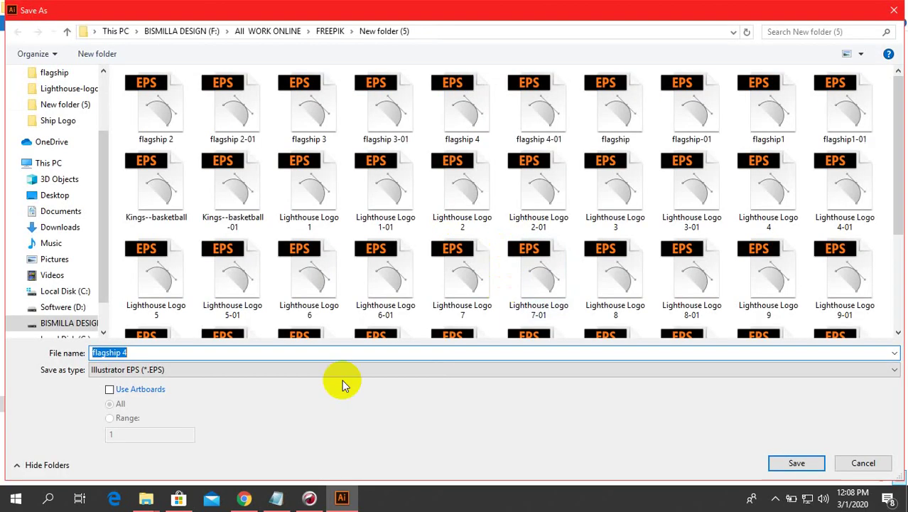
click(112, 388)
double_click(140, 352)
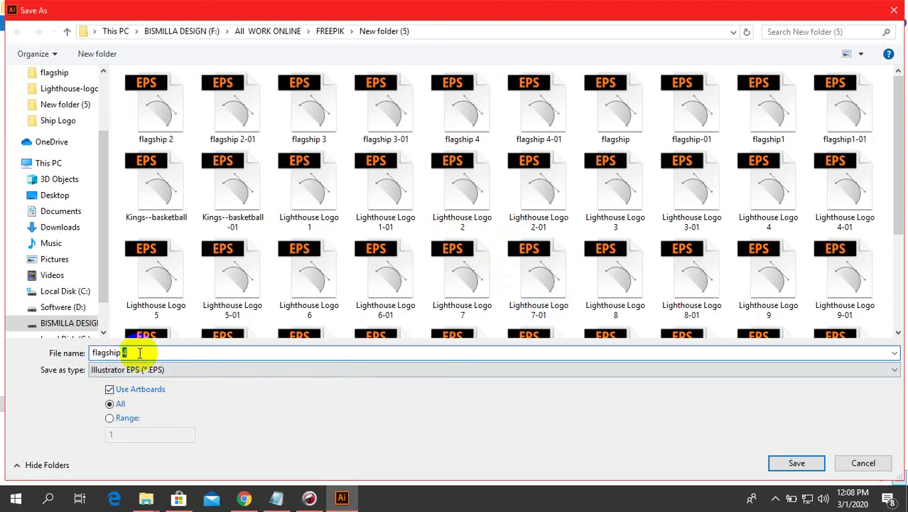
text(5)
click(795, 463)
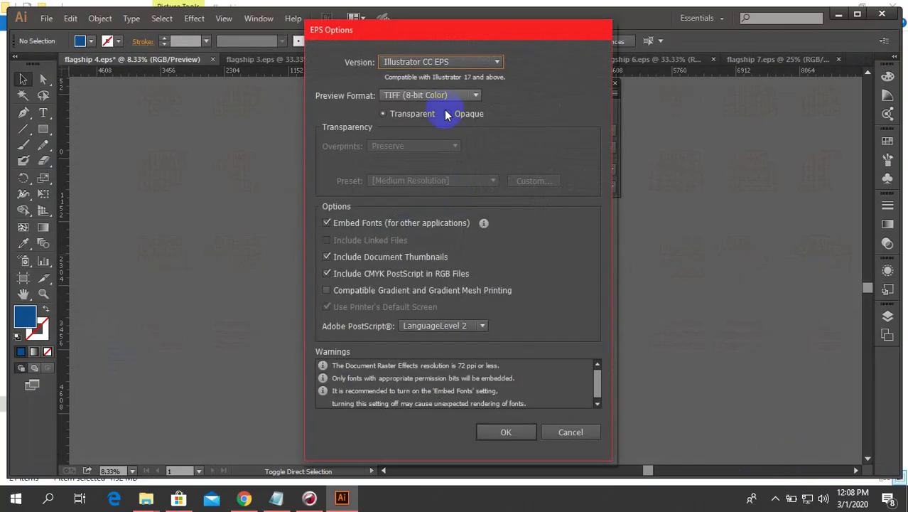
click(434, 62)
click(426, 197)
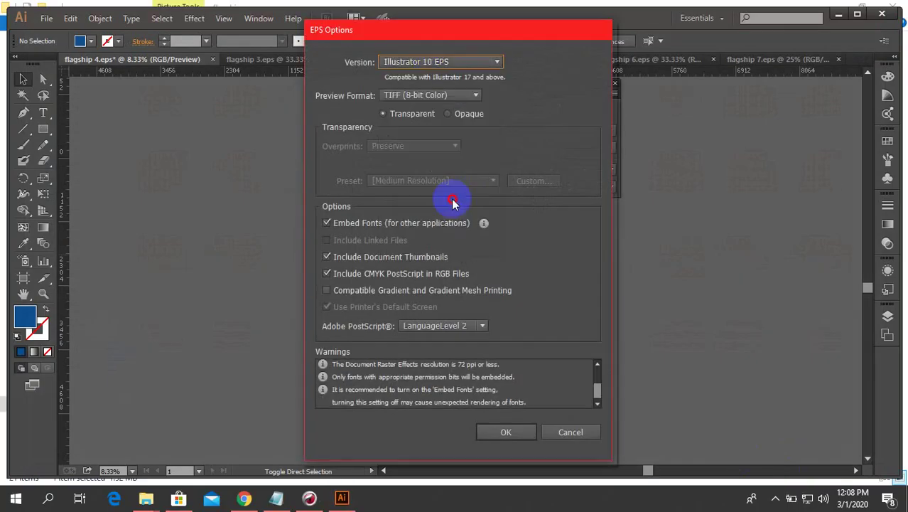
click(504, 421)
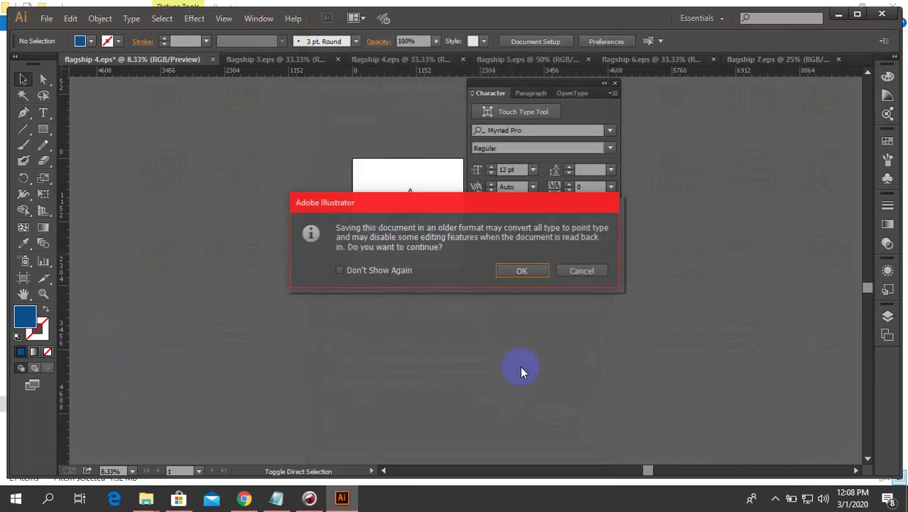
click(522, 272)
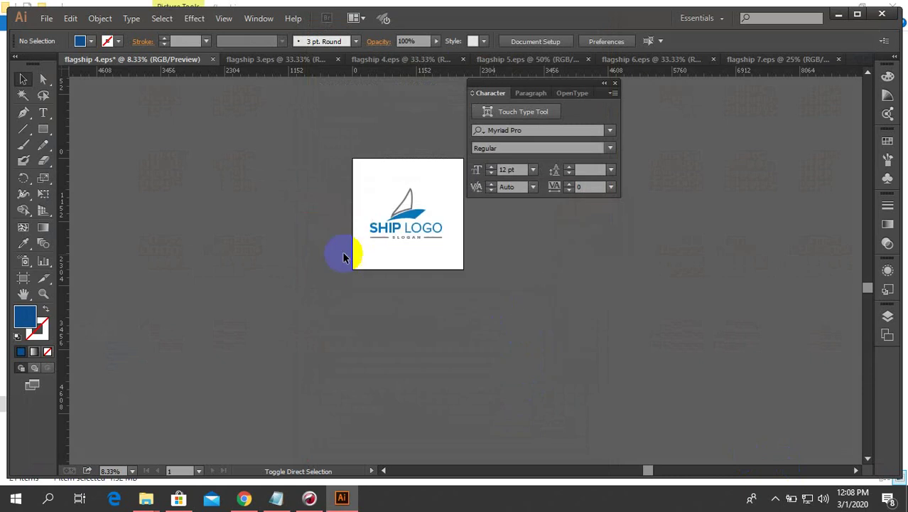
click(407, 212)
shift+click(407, 206)
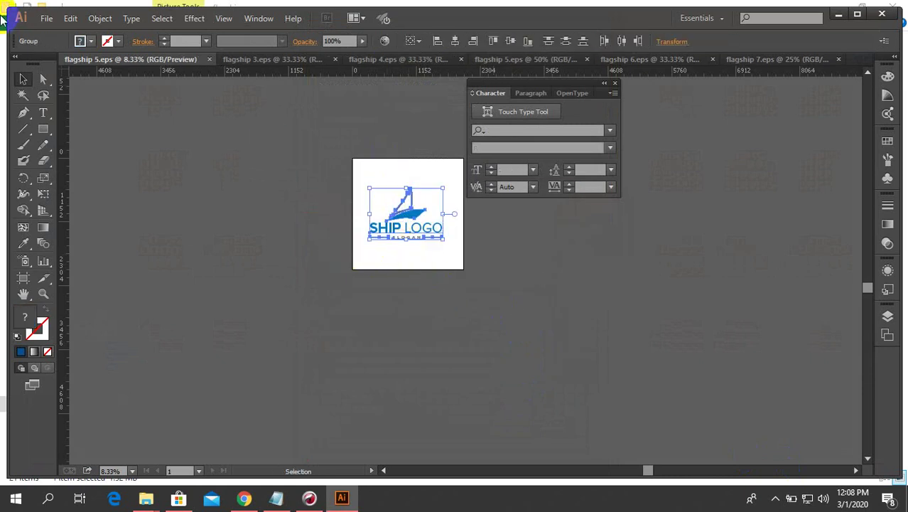
click(100, 18)
click(158, 174)
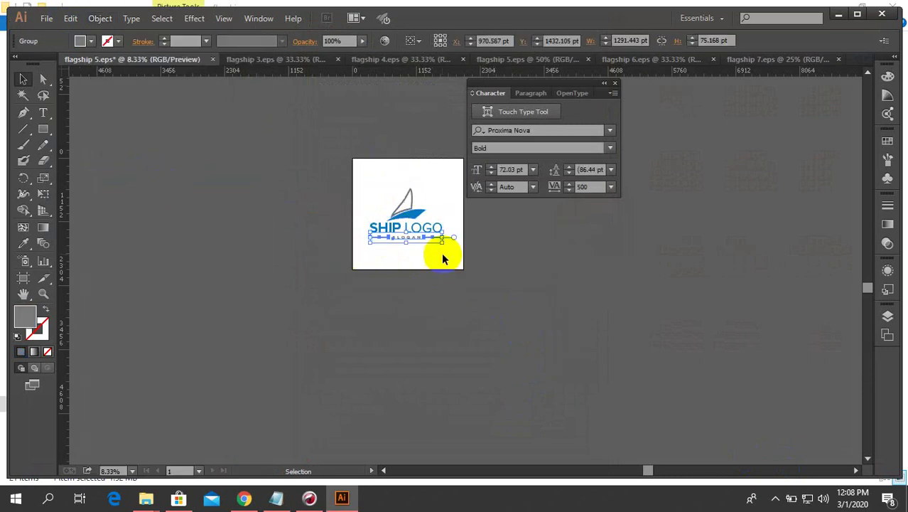
key(ctrl+z)
Step: Expand the complete ship logo, including its live text, into outlines
click(99, 17)
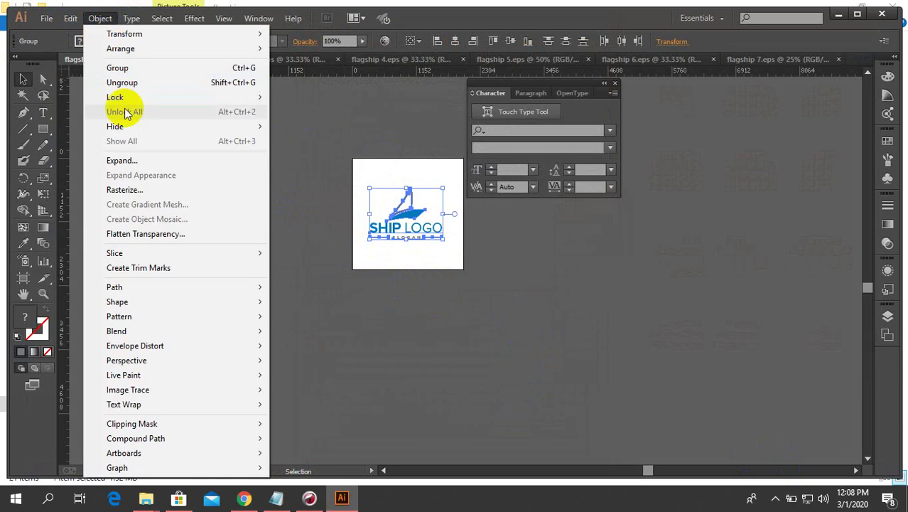
click(127, 162)
click(423, 323)
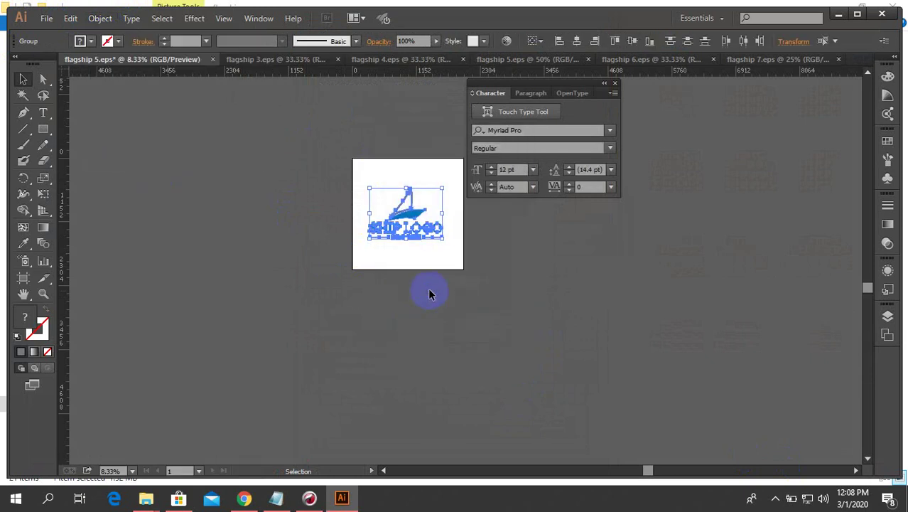
Step: Ungroup the expanded logo's nested groups and clear the selection
click(419, 241)
right_click(427, 254)
click(440, 304)
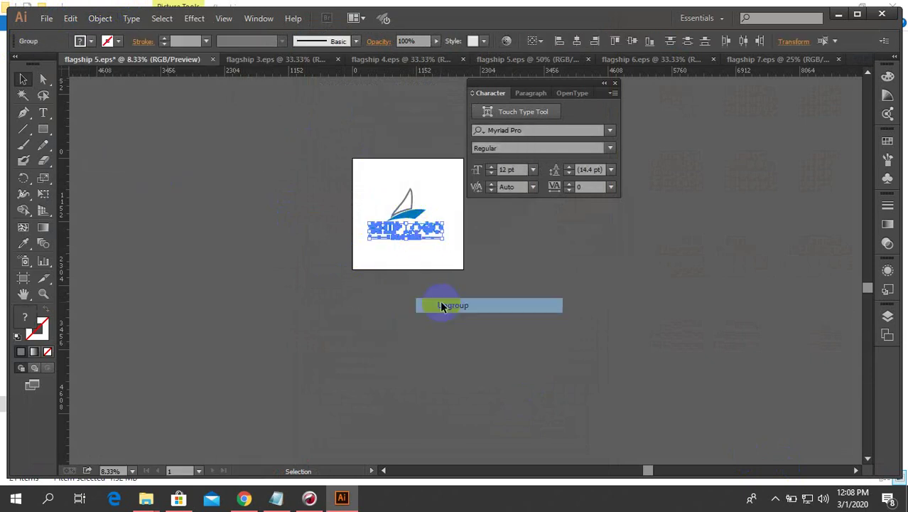
click(405, 205)
right_click(419, 246)
click(440, 285)
click(430, 270)
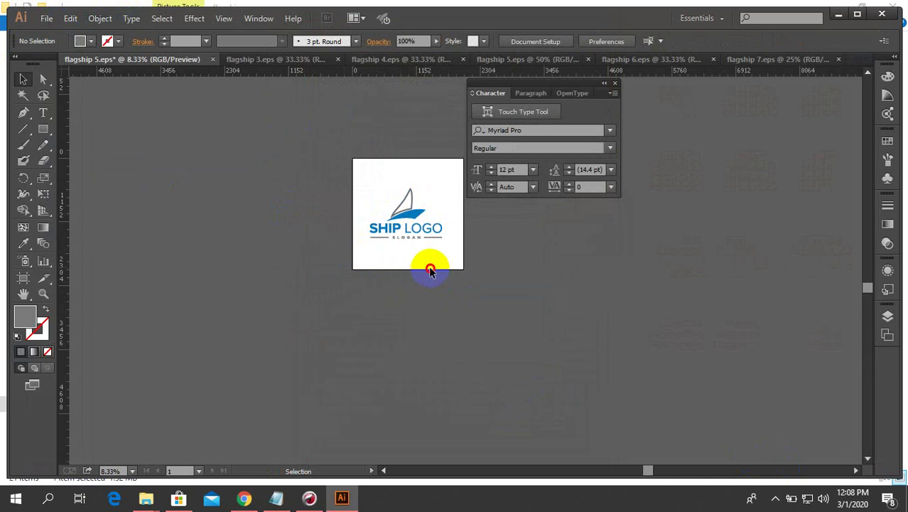
Step: Save the outlined logo again as flagship 5 in the Illustrator 10 EPS version, without the artboards option
key(ctrl+shift+s)
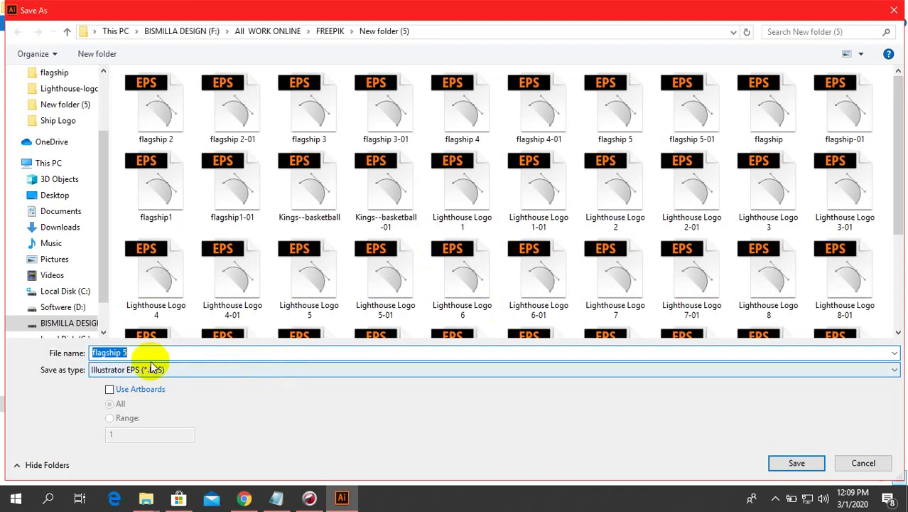
click(797, 463)
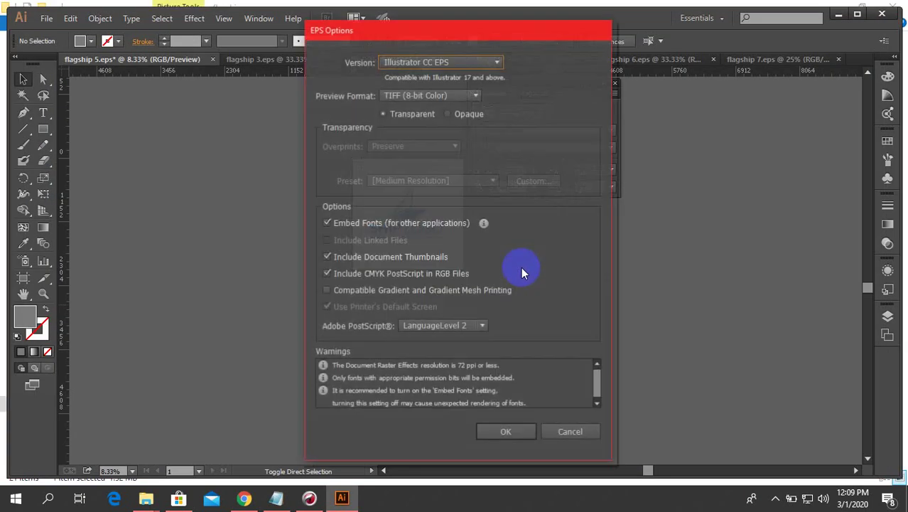
click(428, 63)
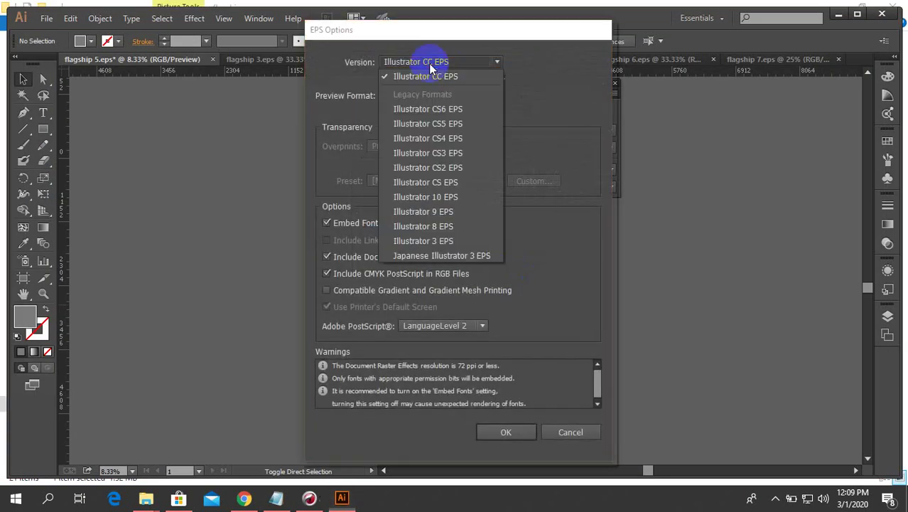
click(442, 179)
click(436, 64)
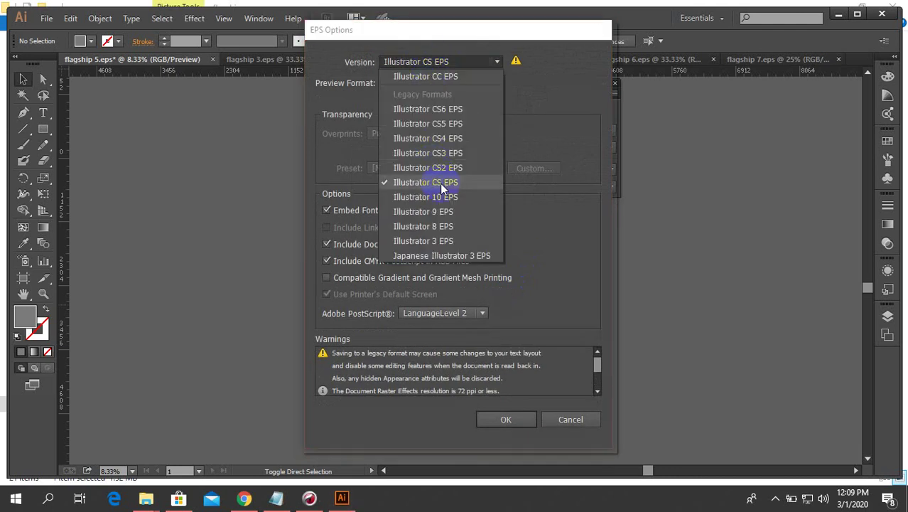
click(444, 195)
click(511, 419)
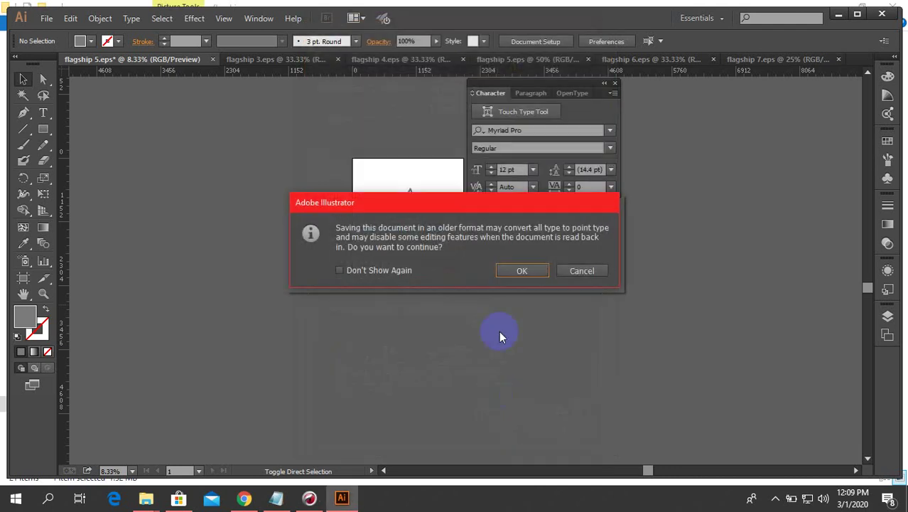
click(515, 269)
click(534, 284)
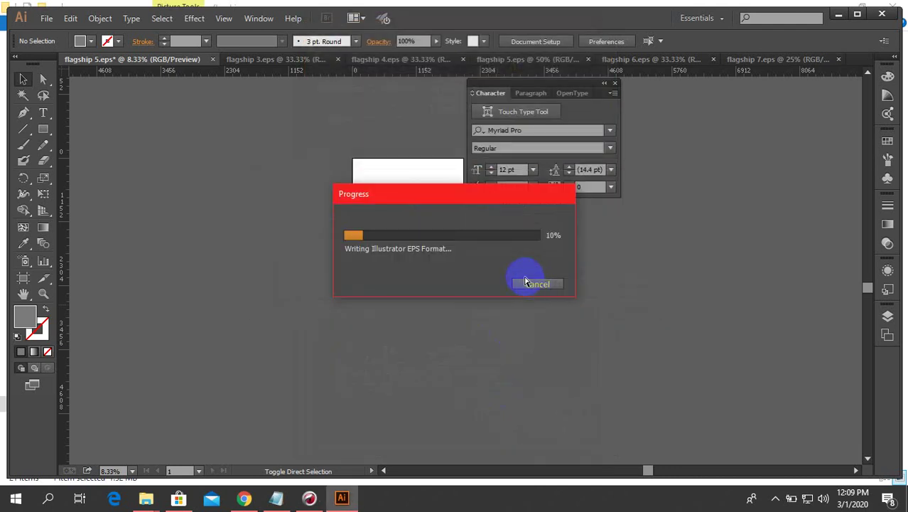
Step: Export a PNG-24 with transparency at 4000 x 4000 px for the web, saved as flagship-5 in the Ship Logo folder
key(ctrl+alt+shift+s)
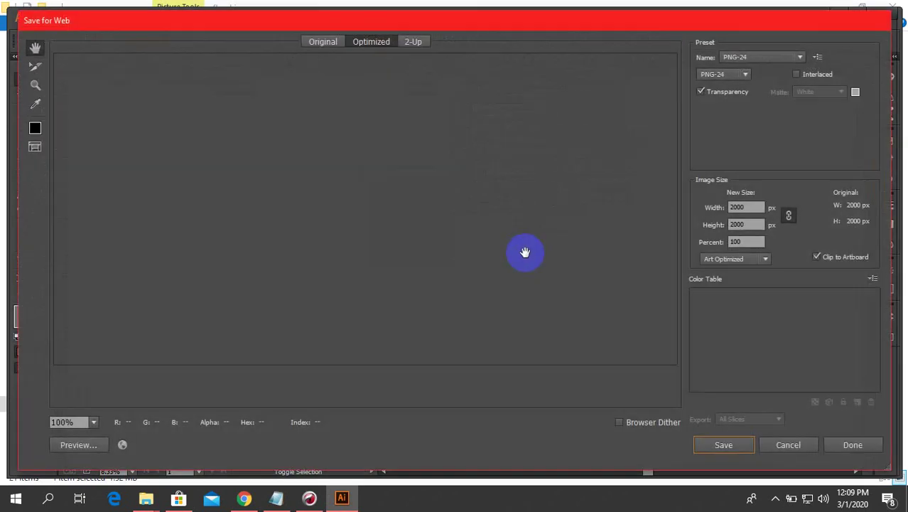
click(787, 445)
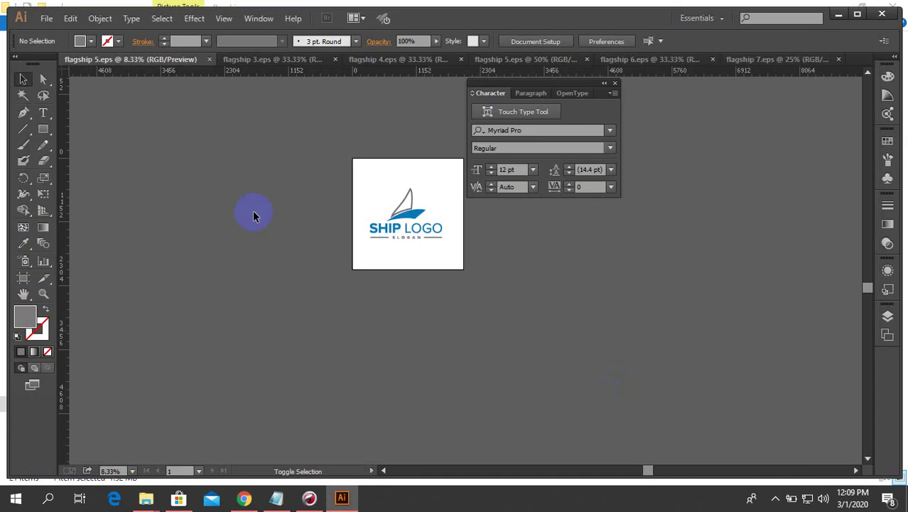
click(42, 18)
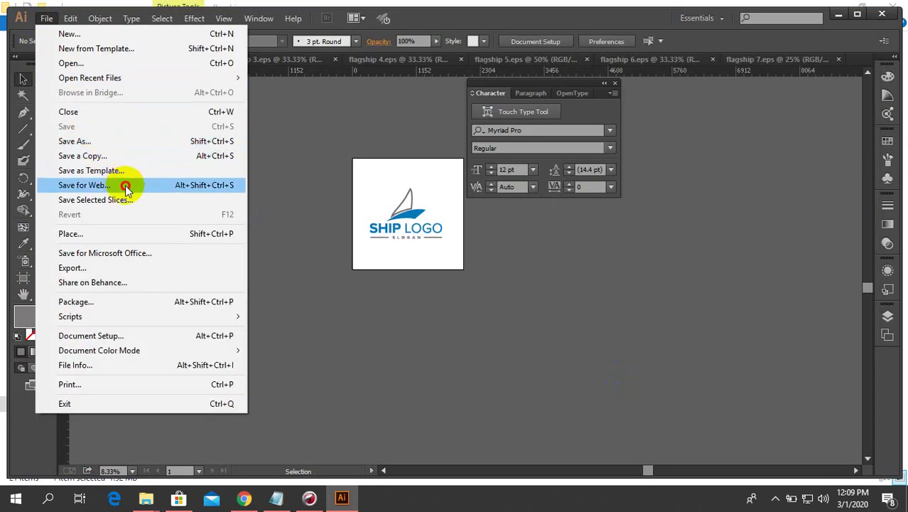
click(125, 186)
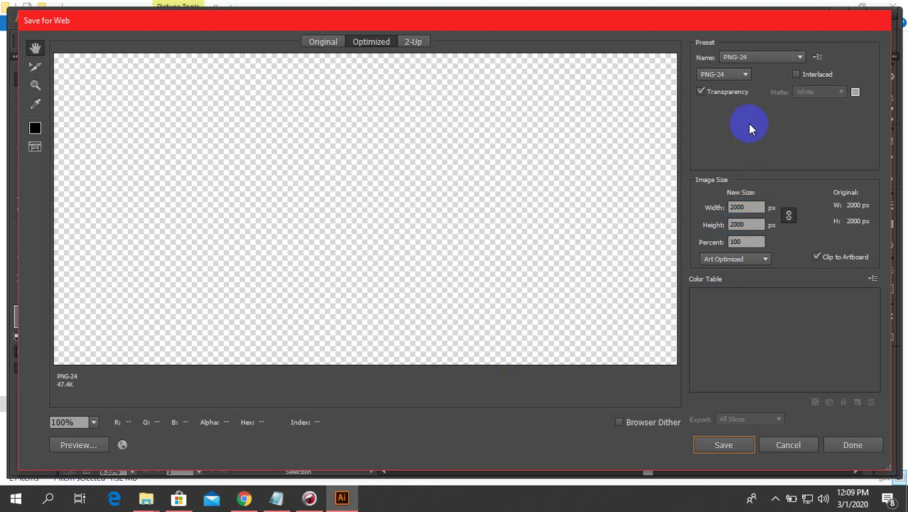
click(704, 225)
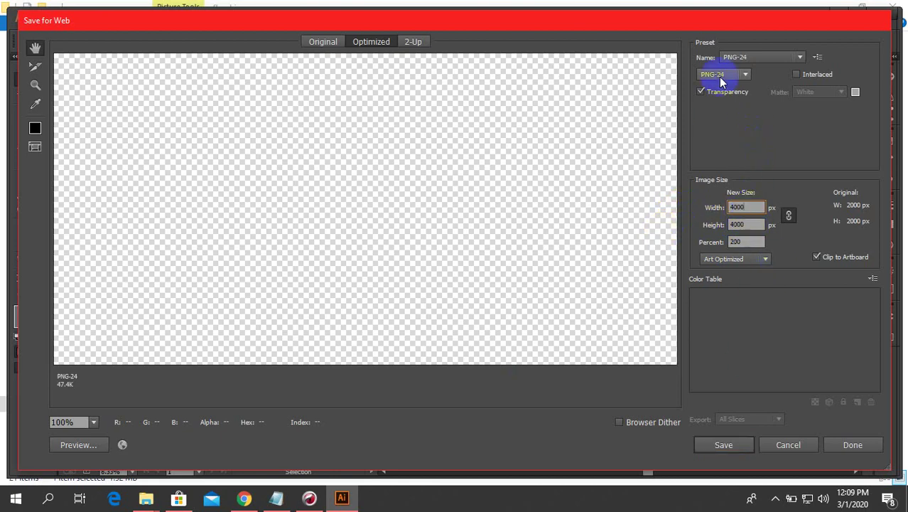
click(723, 445)
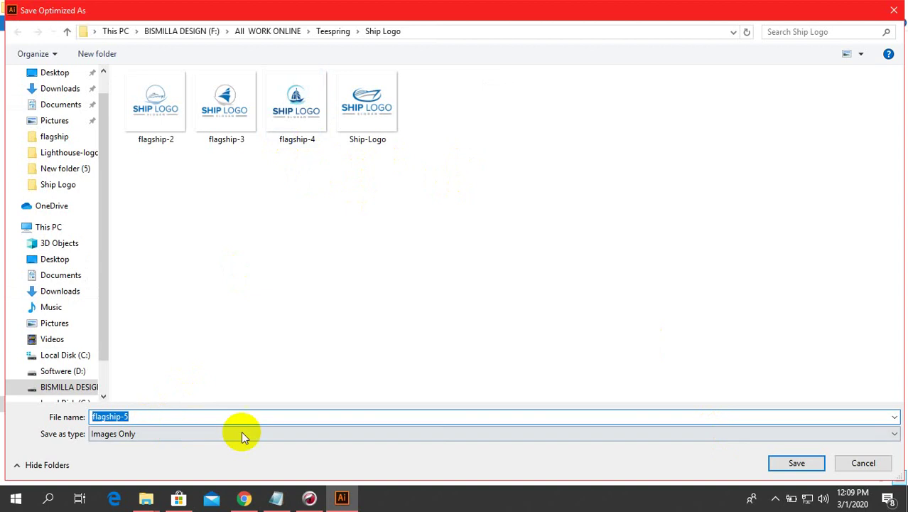
click(797, 463)
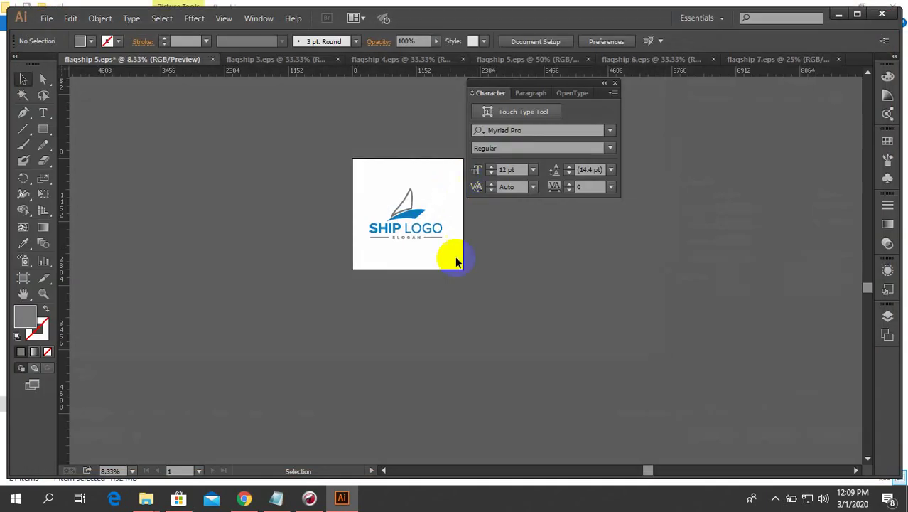
Step: Export a High quality JPEG at 2000 x 2000 px for the web, saved as flagship-5 in New folder (5) inside the FREEPIK folder
key(ctrl+alt+shift+s)
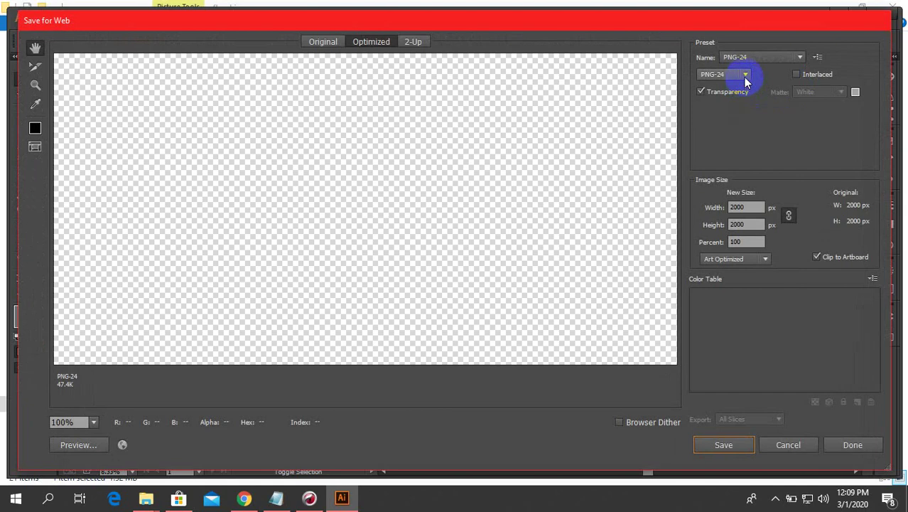
click(744, 77)
click(718, 102)
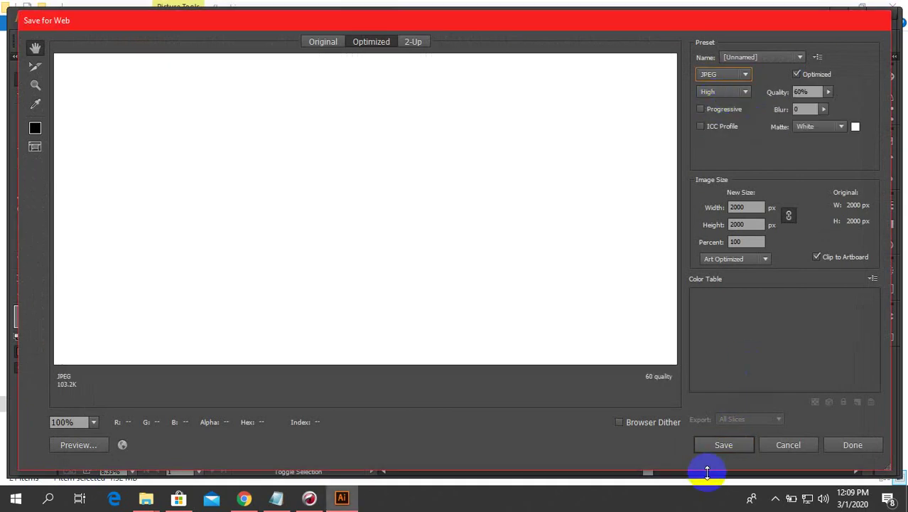
click(737, 448)
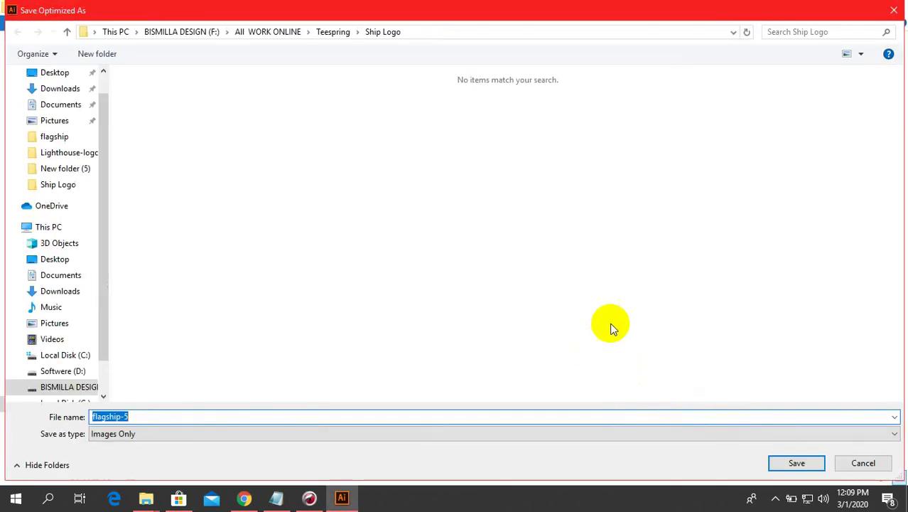
click(277, 32)
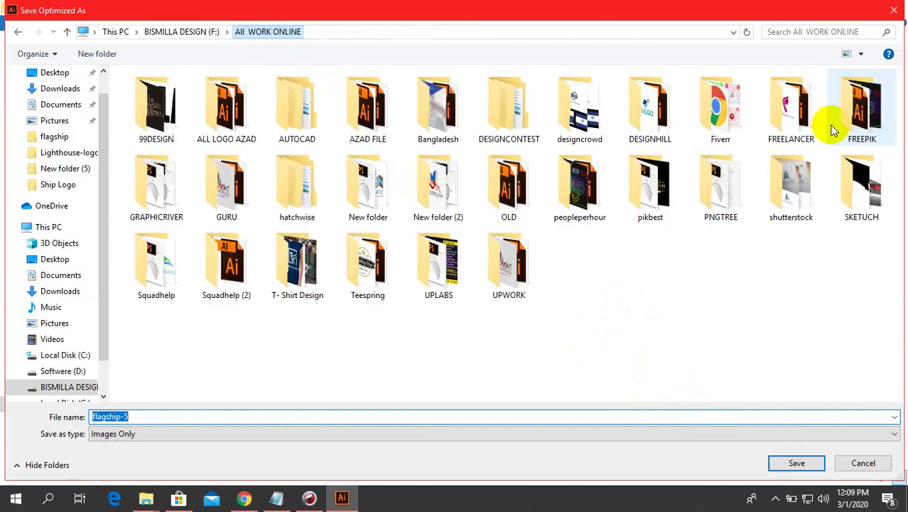
double_click(846, 120)
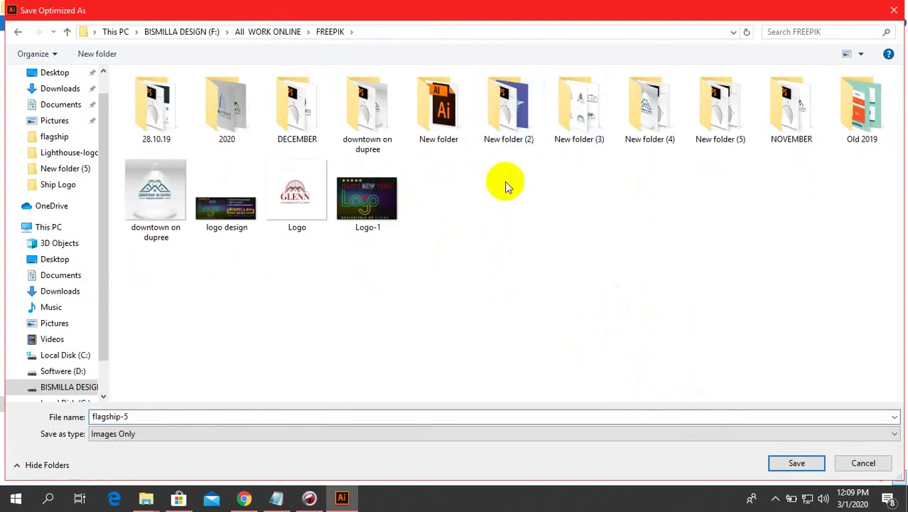
double_click(720, 107)
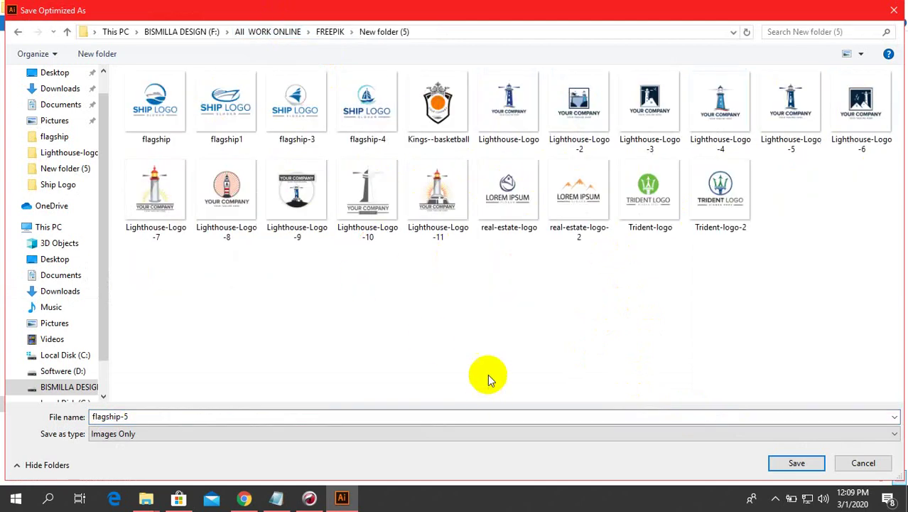
click(782, 469)
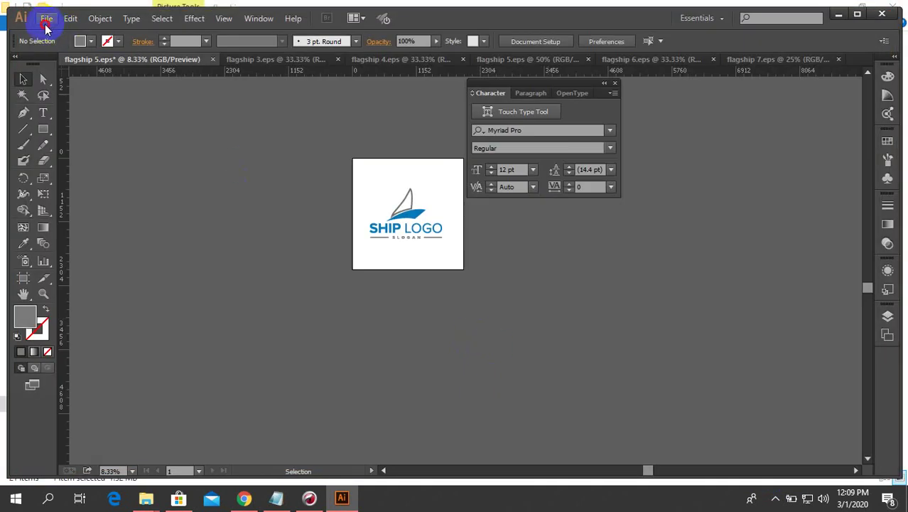
click(45, 22)
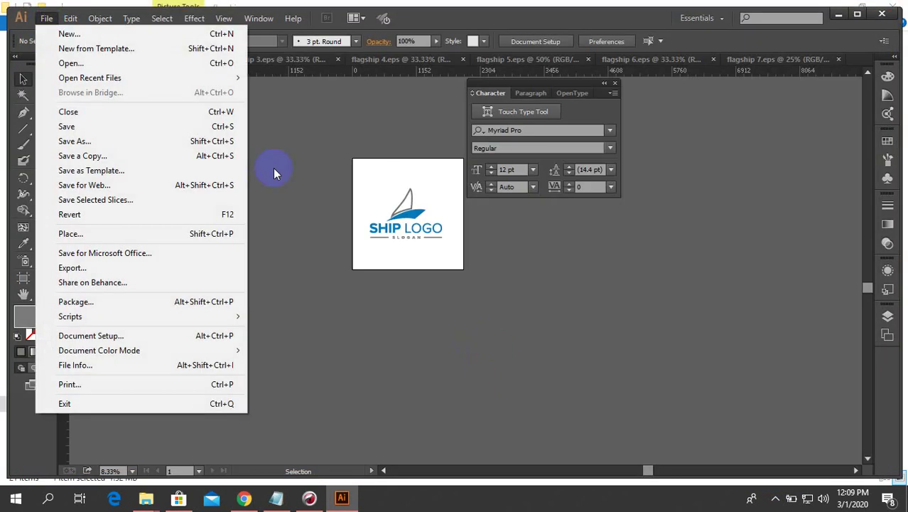
click(299, 172)
click(881, 14)
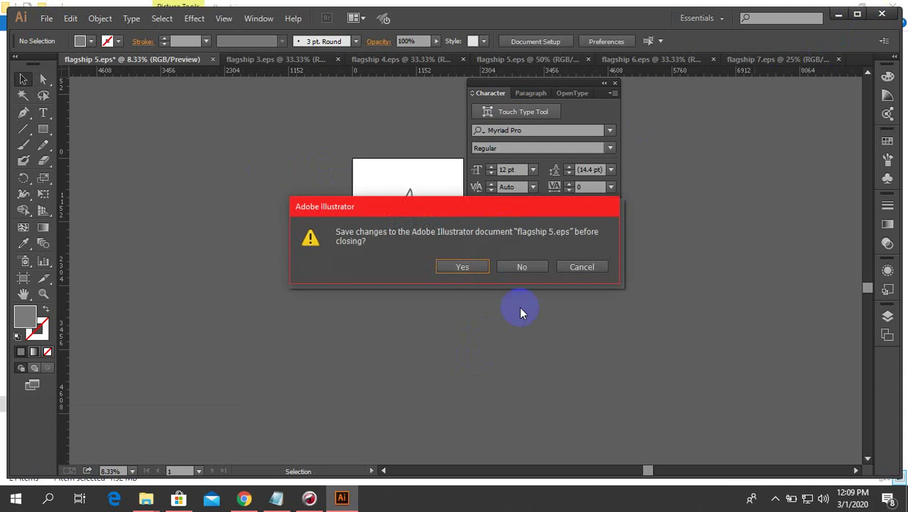
click(581, 266)
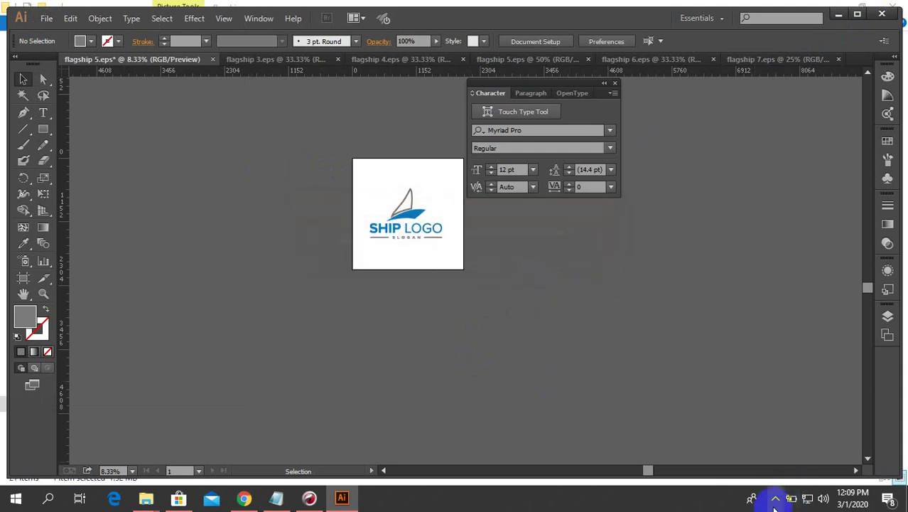